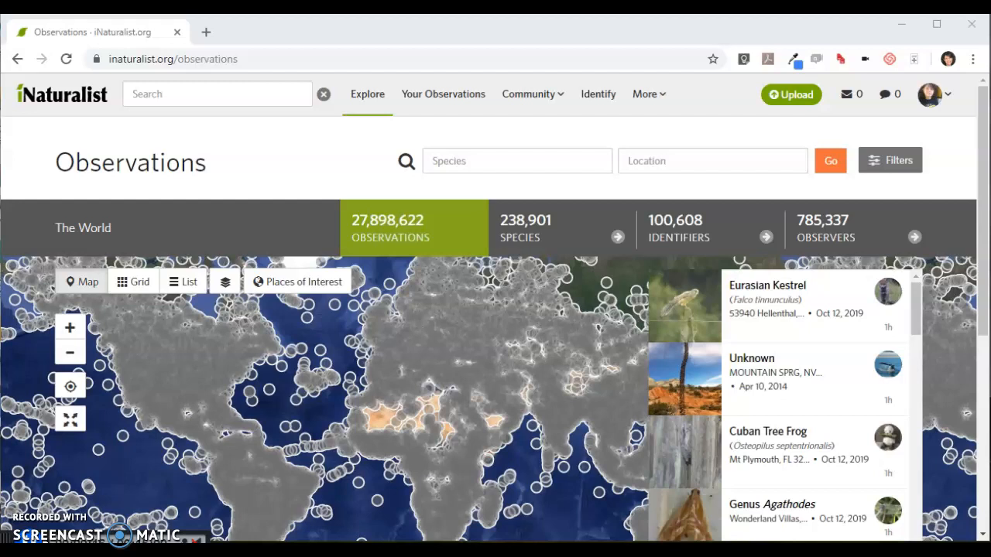
# Open the community projects page, and from there the list of your own projects
pyautogui.moveTo(527, 100)
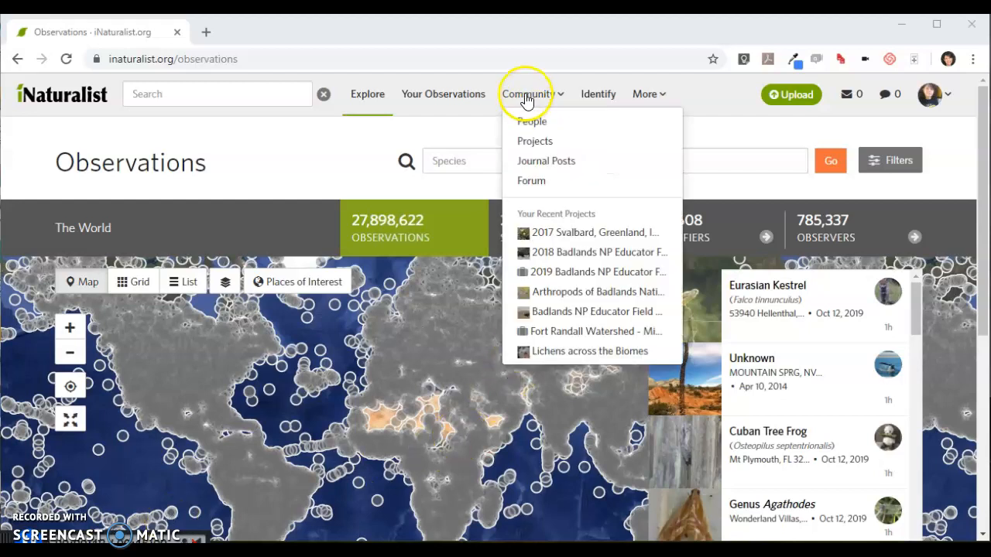
pyautogui.click(527, 142)
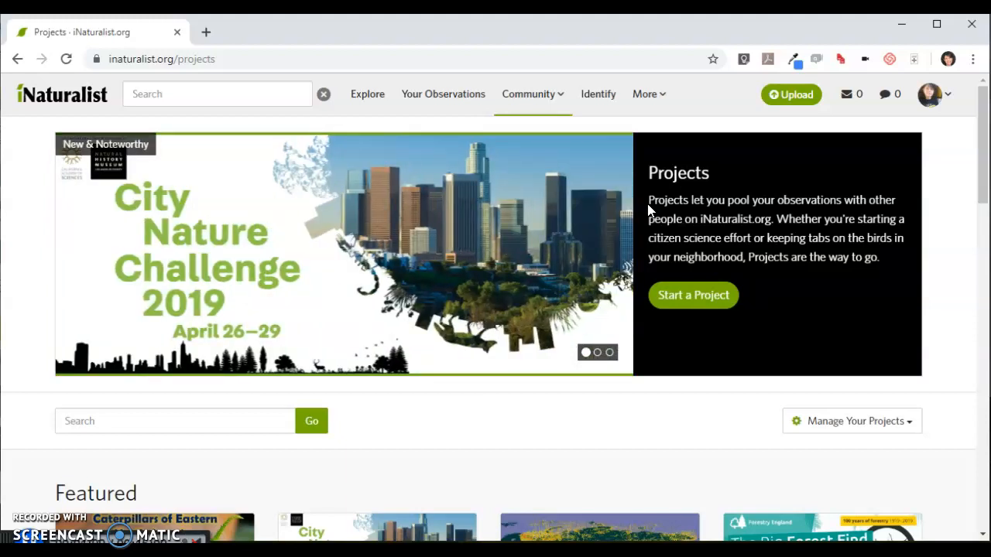
pyautogui.moveTo(935, 107)
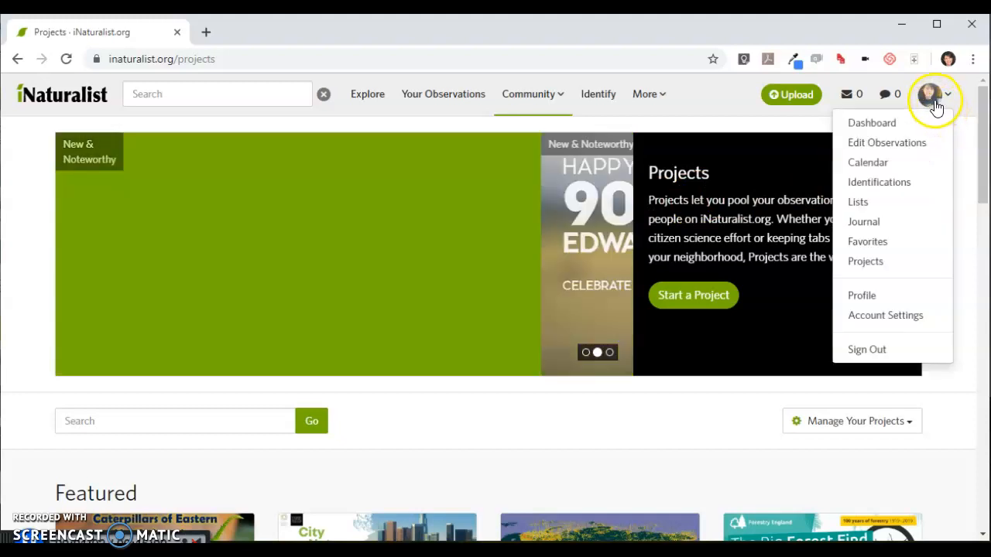
pyautogui.click(881, 263)
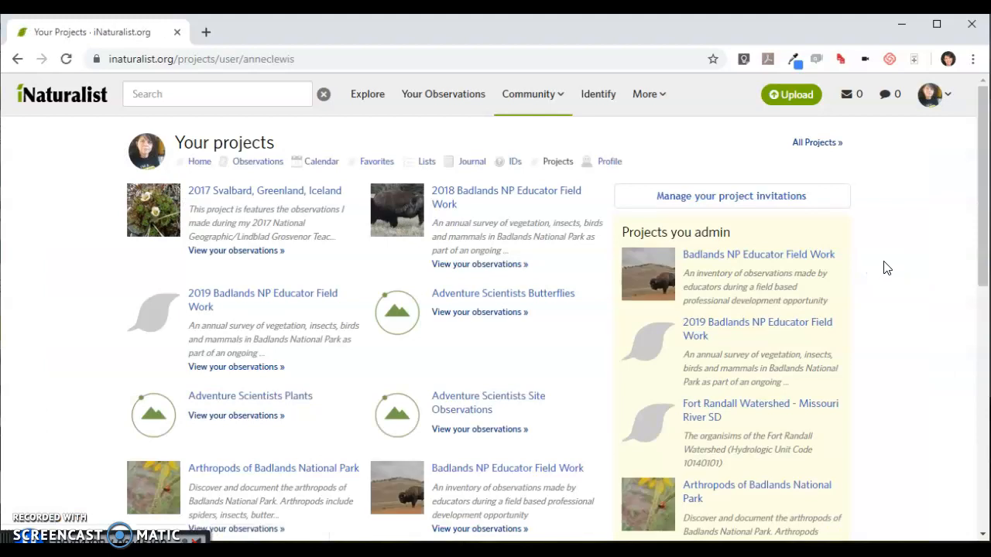
# Open the 2018 Badlands NP Educator Field Work project and view its overview and recent observations
pyautogui.click(930, 95)
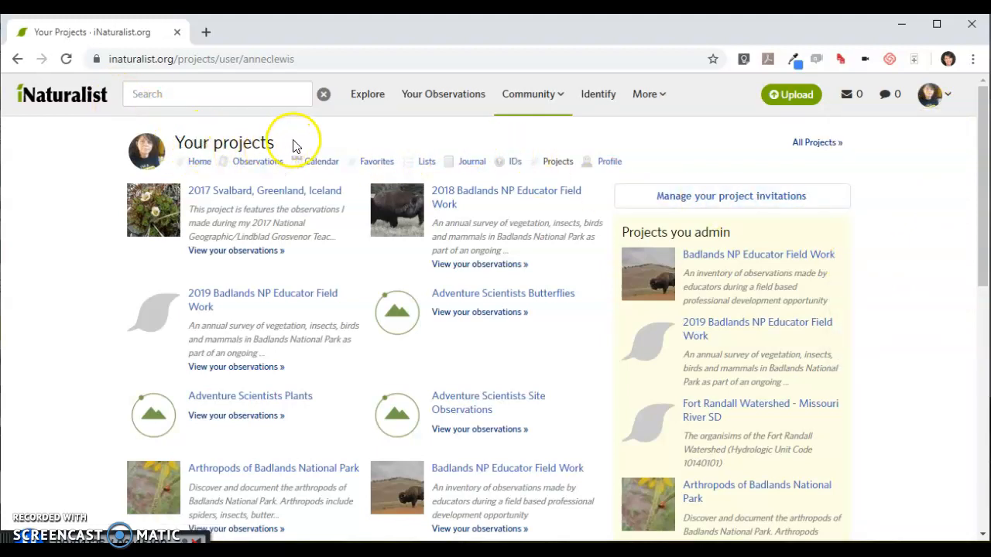
pyautogui.click(518, 193)
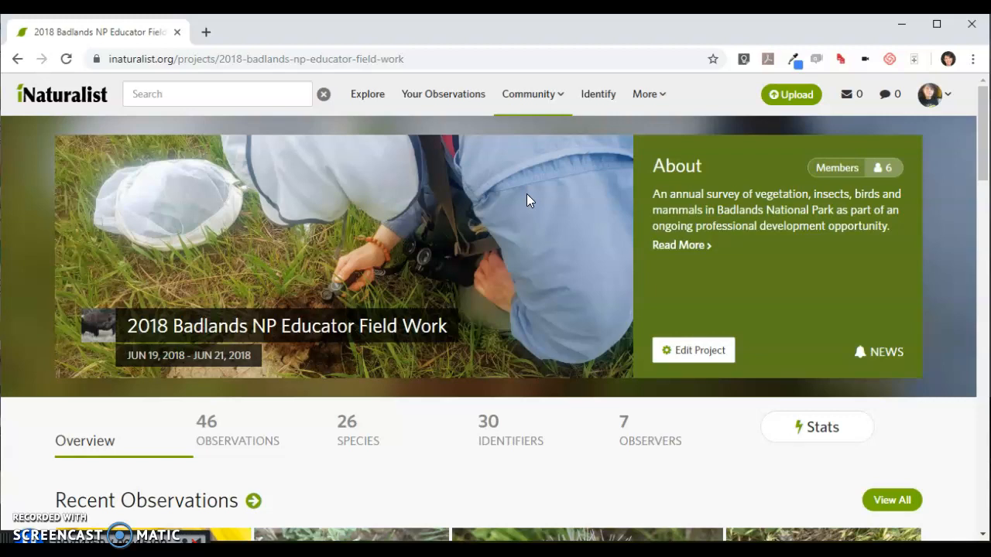
pyautogui.scroll(-3, 526, 194)
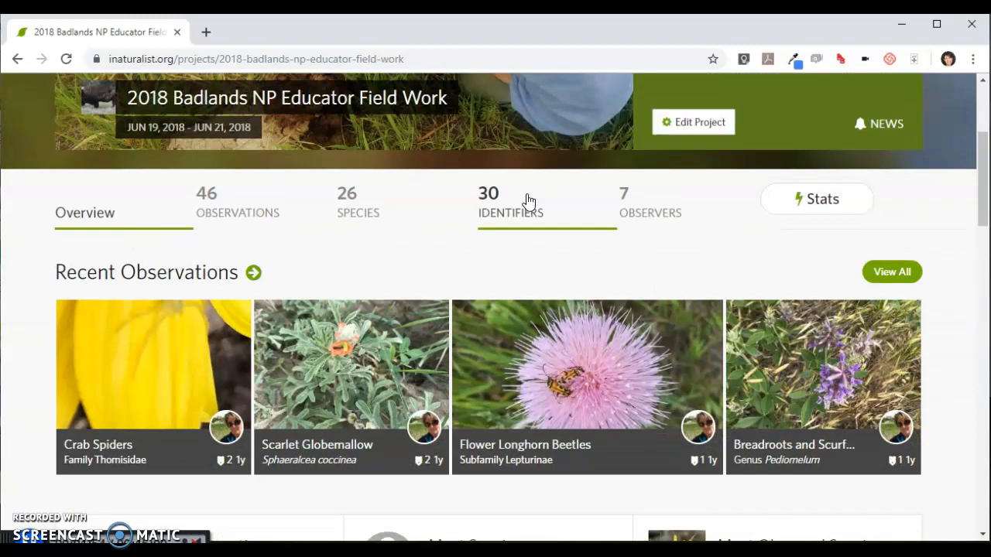
# Open the 2018 project for editing and examine its details, place and user requirements, and observed date range
pyautogui.click(687, 122)
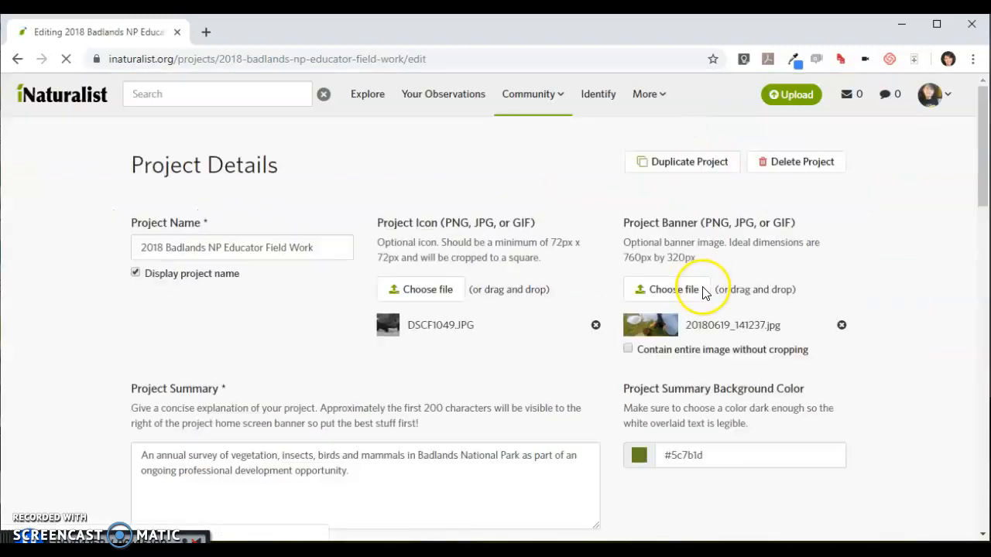
pyautogui.scroll(-1, 705, 292)
pyautogui.scroll(-4, 703, 292)
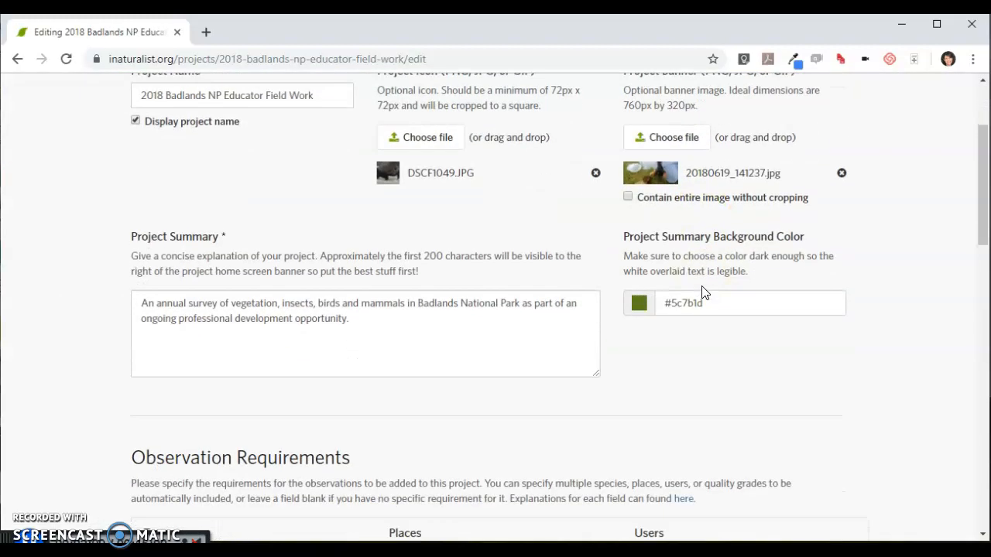
pyautogui.scroll(-1, 697, 286)
pyautogui.scroll(1, 681, 278)
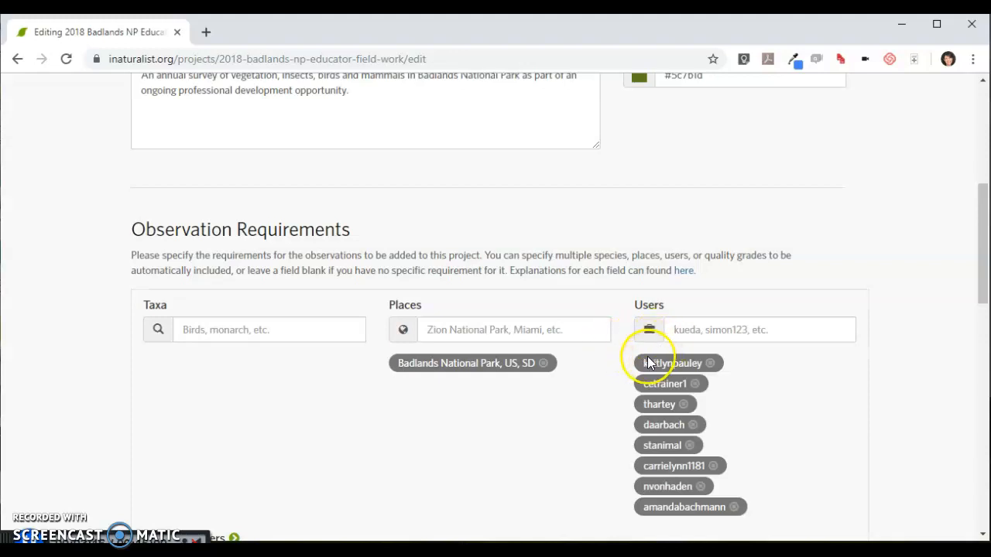
pyautogui.scroll(-2, 643, 360)
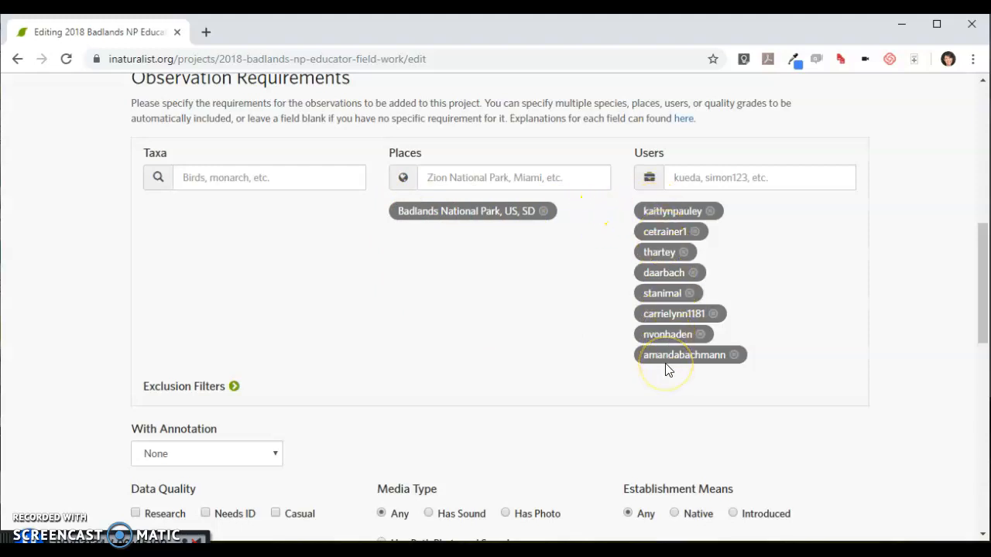
pyautogui.scroll(-4, 666, 370)
pyautogui.click(306, 338)
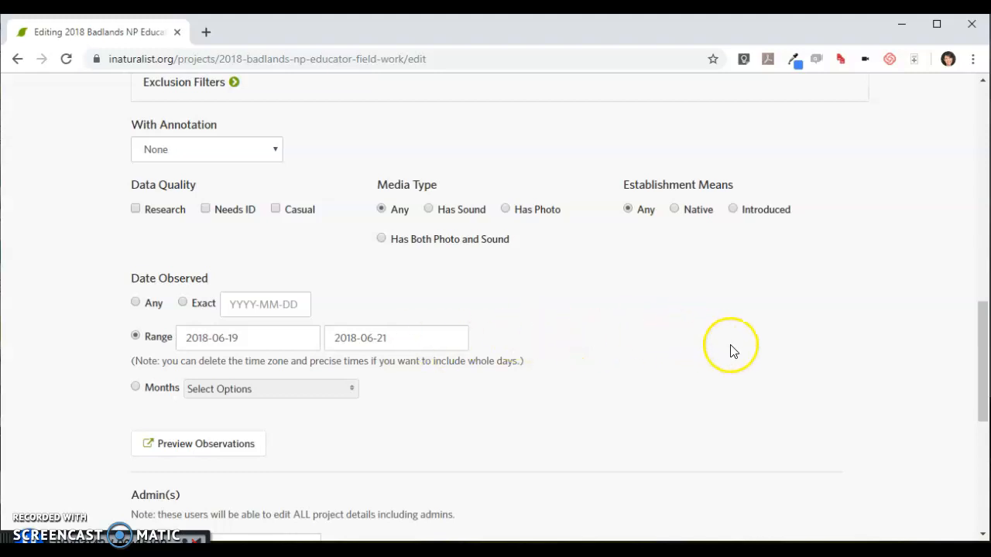
# Return to your projects list and open the 2019 Badlands NP Educator Field Work project
pyautogui.scroll(1, 827, 352)
pyautogui.scroll(10, 827, 353)
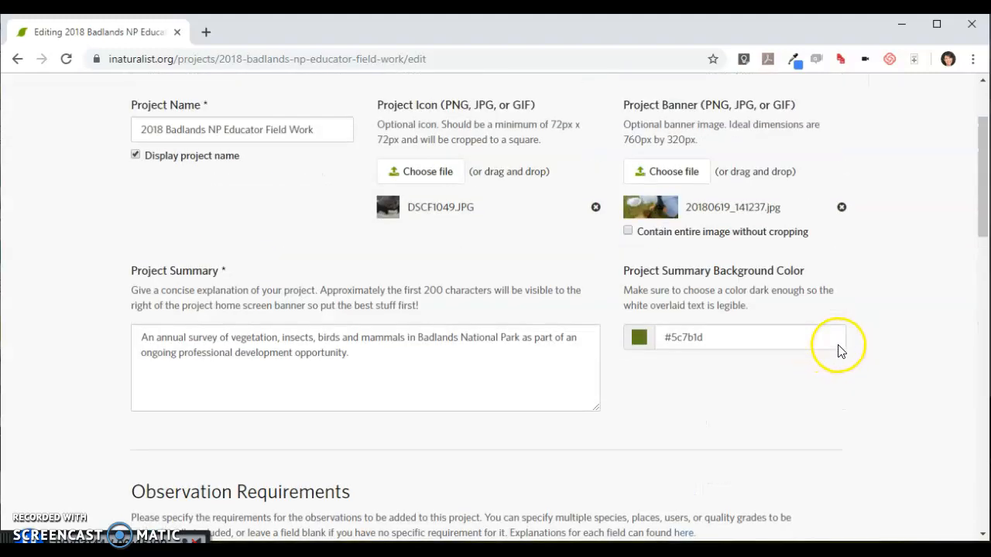
pyautogui.click(933, 97)
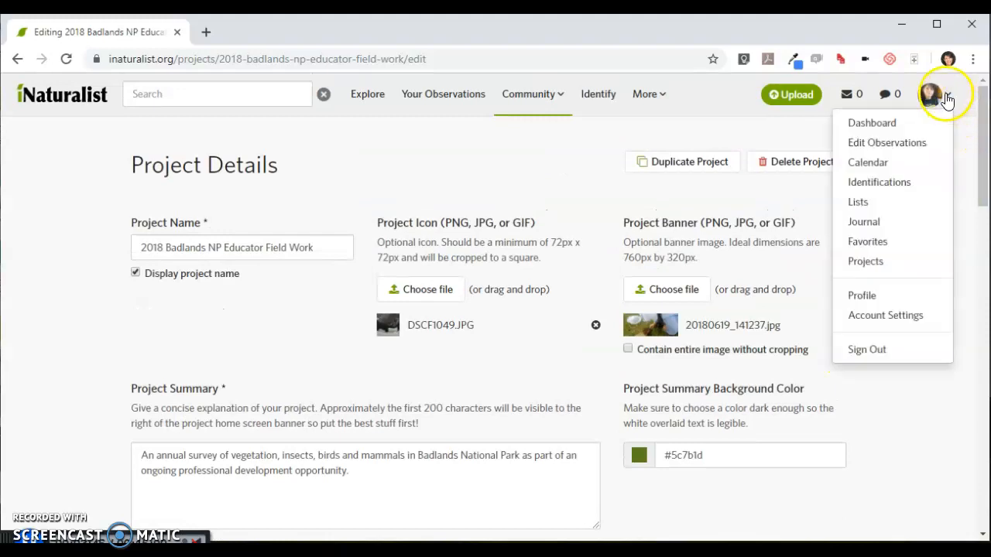
pyautogui.click(881, 266)
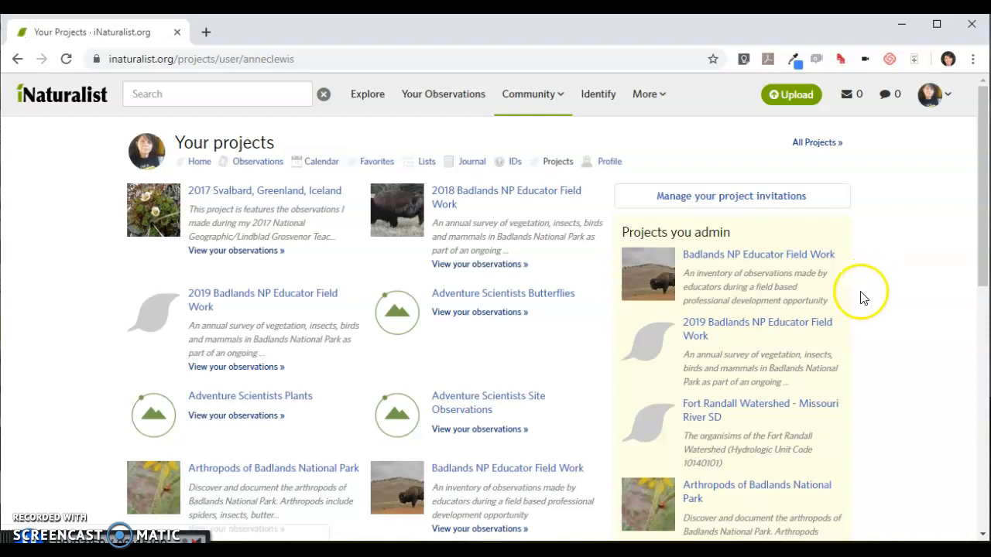
pyautogui.click(720, 329)
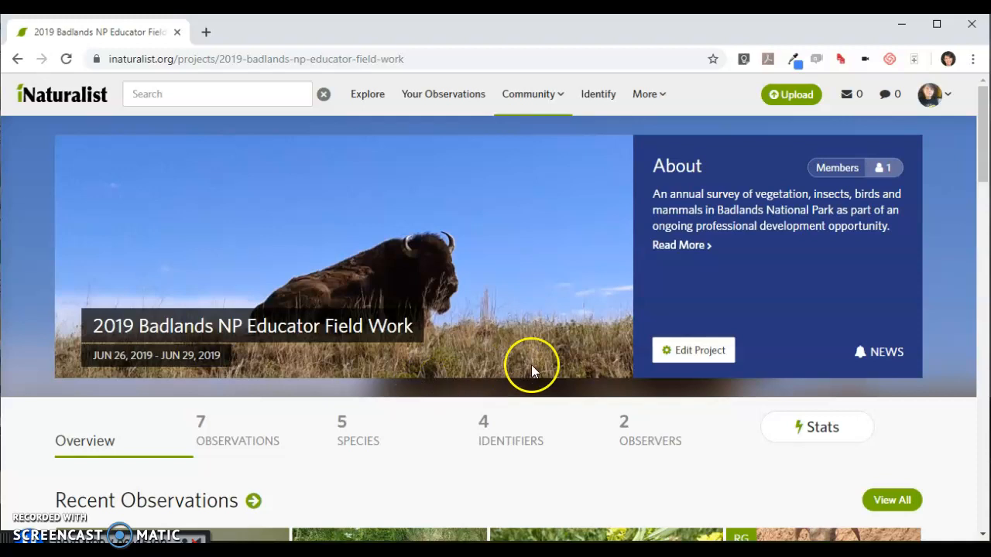
# Open the 2019 project for editing and examine its place, user, data quality and observed date requirements
pyautogui.click(668, 355)
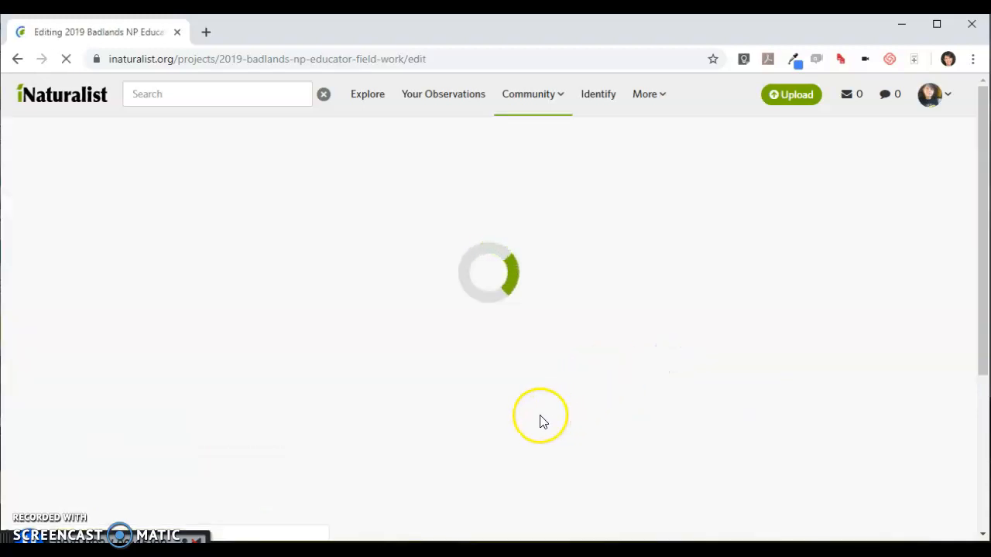
pyautogui.scroll(-5, 413, 389)
pyautogui.scroll(-1, 310, 396)
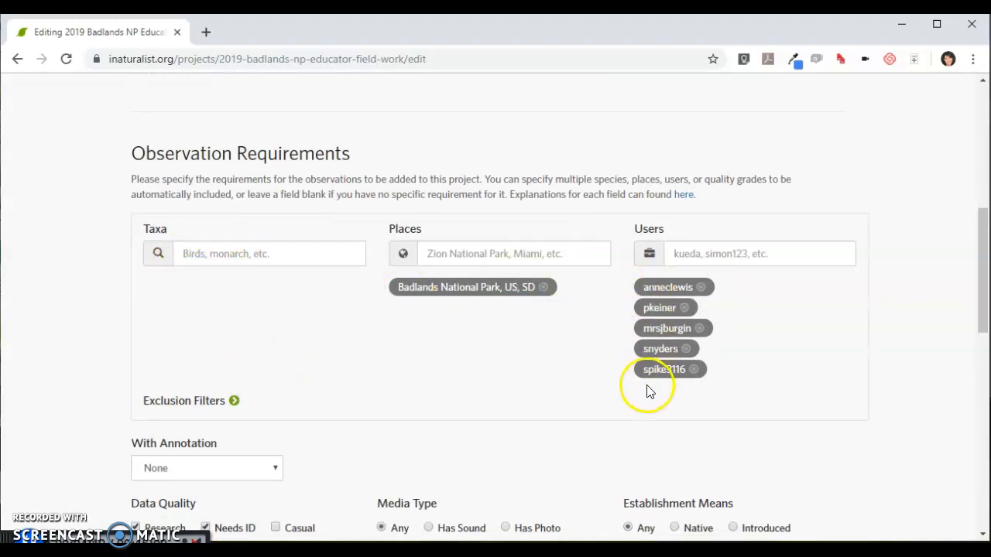
pyautogui.scroll(-4, 649, 391)
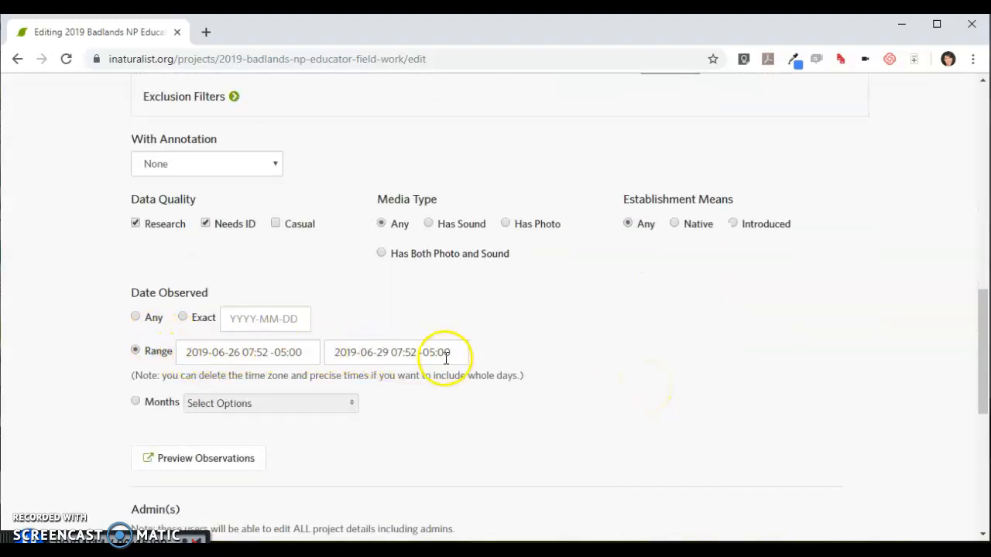
# Return to your projects list and open the Badlands NP Educator Field Work project that has no year in its name
pyautogui.scroll(8, 785, 407)
pyautogui.scroll(2, 808, 402)
pyautogui.click(929, 100)
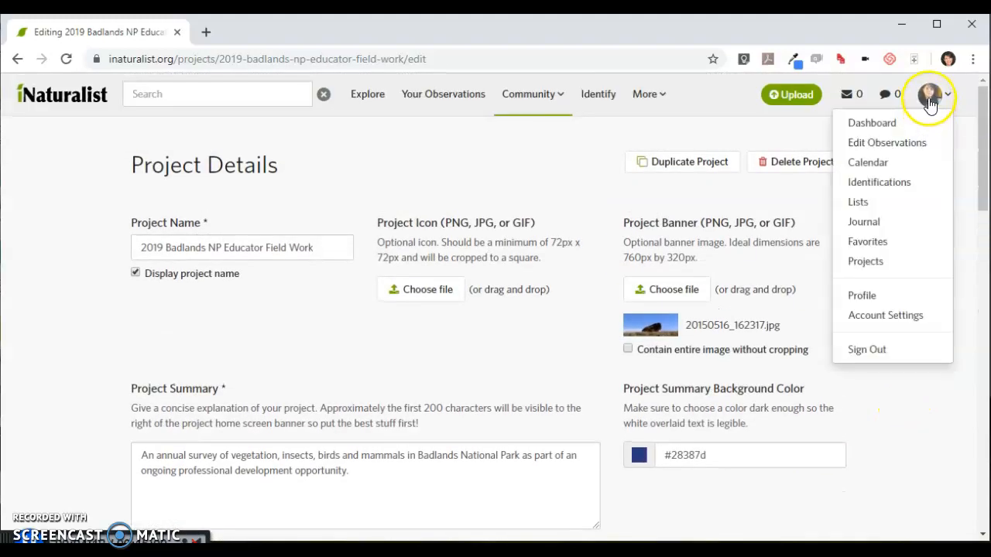
pyautogui.click(861, 262)
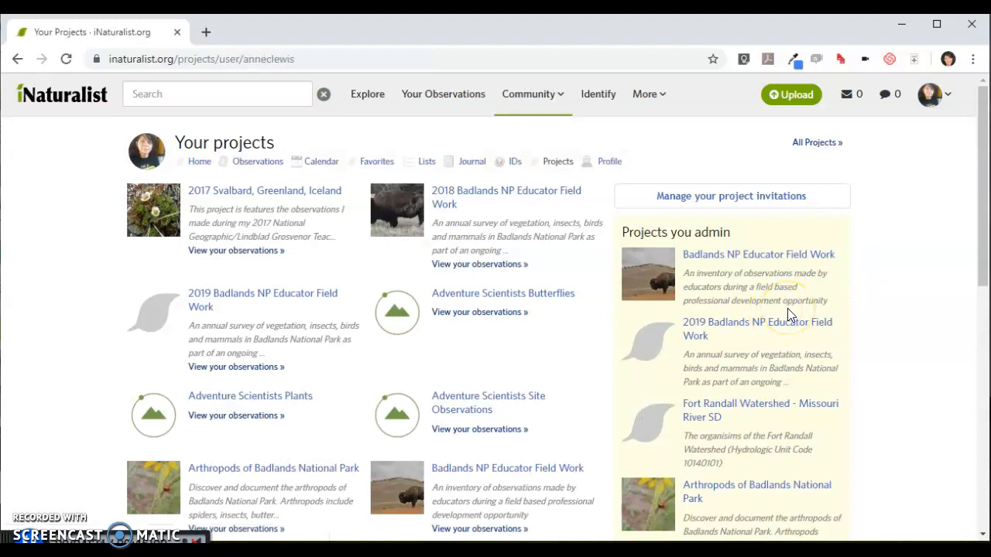
pyautogui.click(802, 312)
pyautogui.click(786, 287)
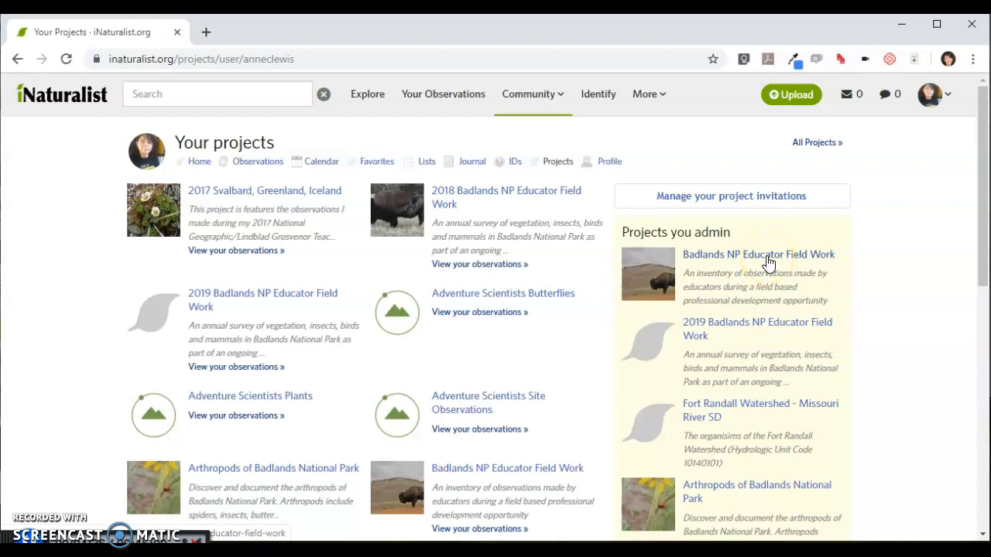
pyautogui.click(765, 259)
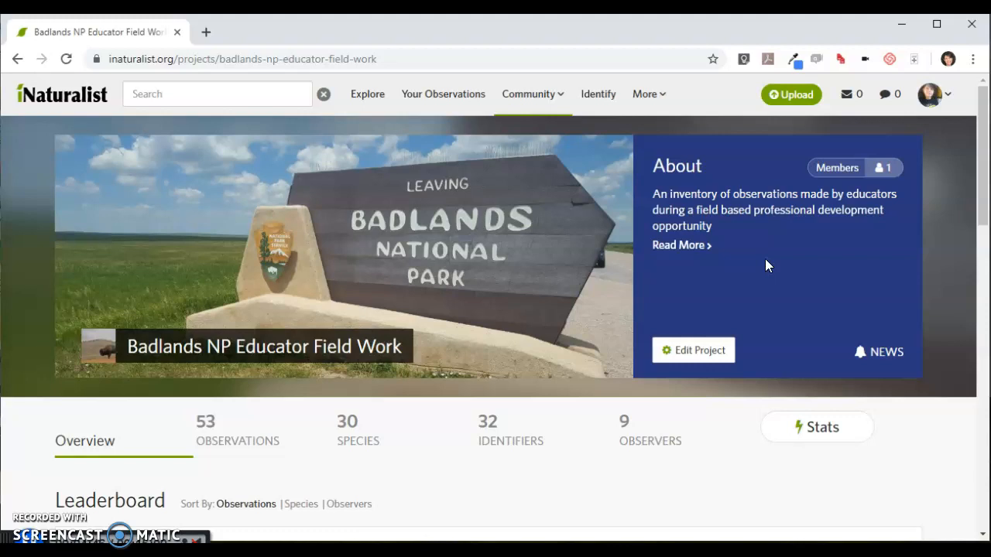
# Open this project for editing and examine which projects its observation requirements include
pyautogui.click(695, 355)
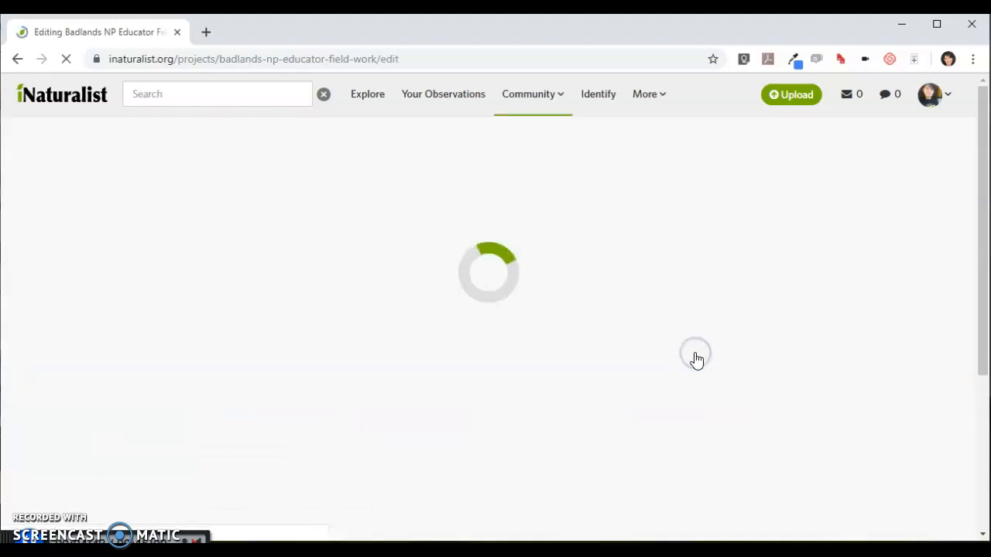
pyautogui.scroll(-1, 699, 375)
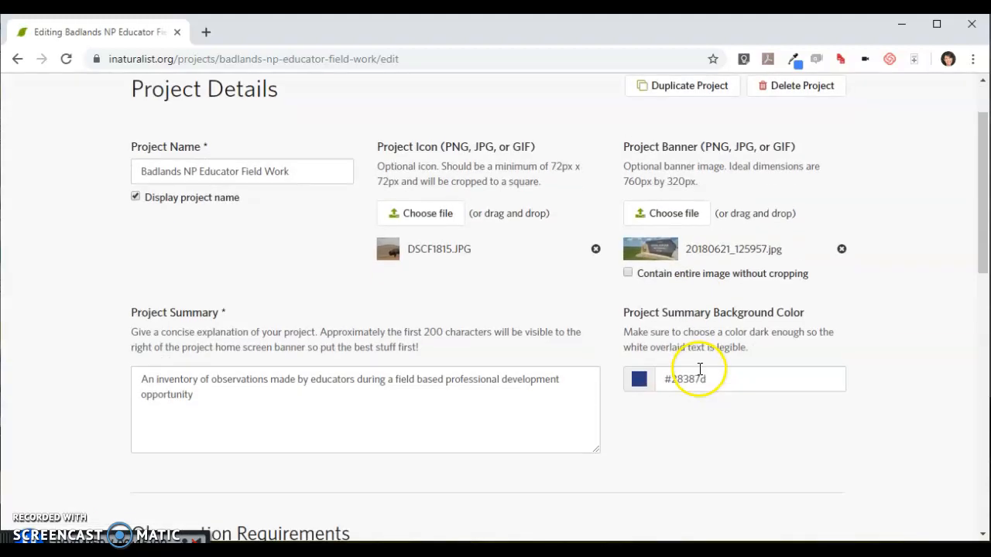
pyautogui.scroll(-3, 699, 372)
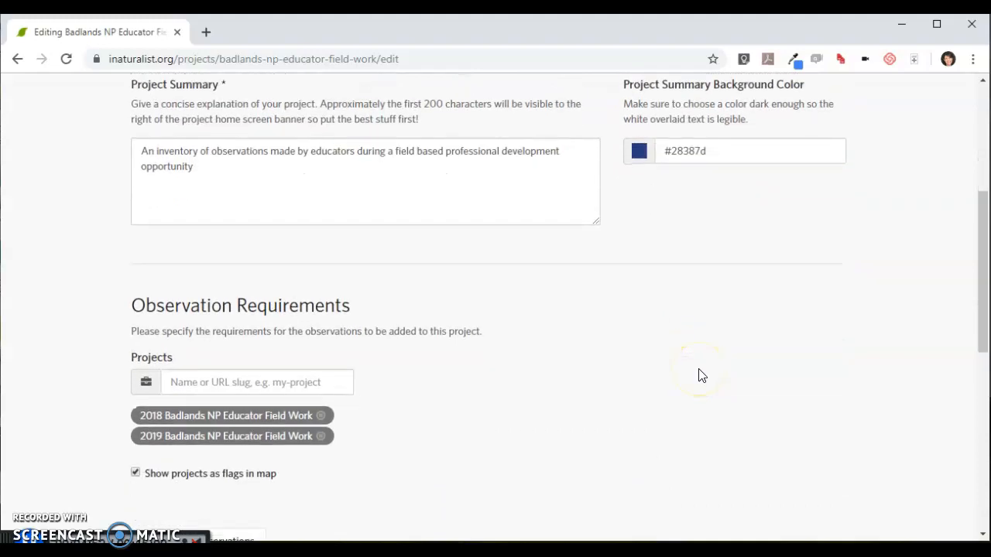
pyautogui.scroll(-1, 699, 375)
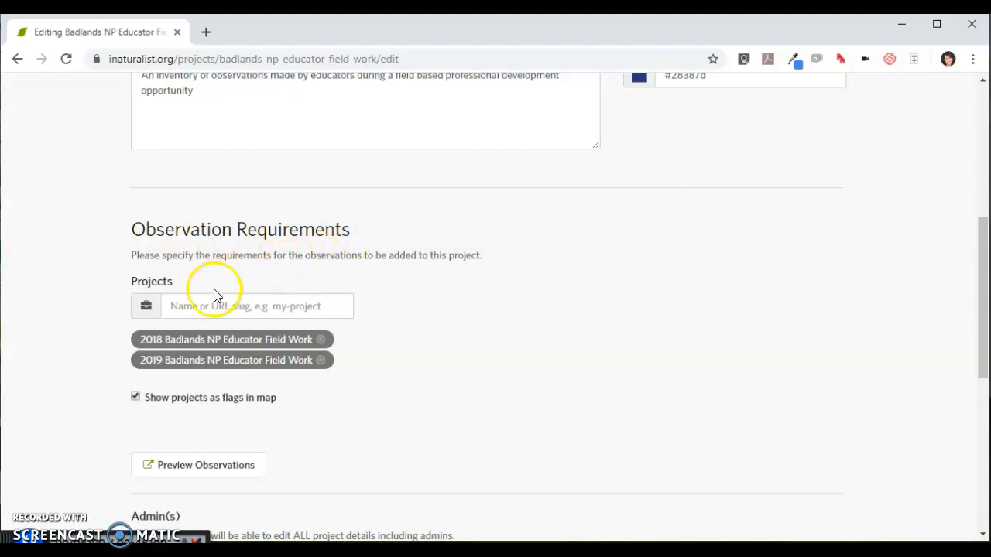
pyautogui.click(178, 315)
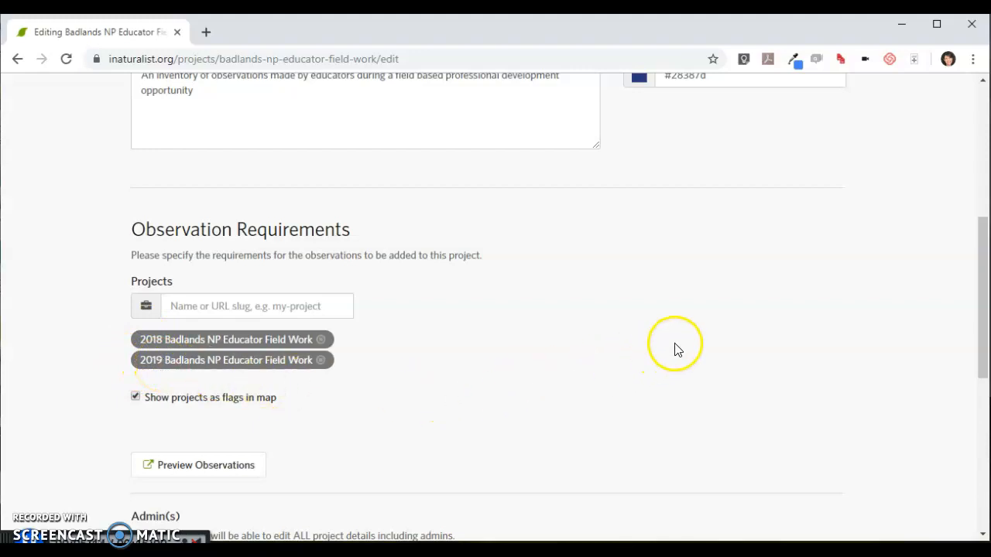
# Go back to the Badlands NP Educator Field Work project page and view its leaderboard, observation map and stats
pyautogui.scroll(5, 675, 349)
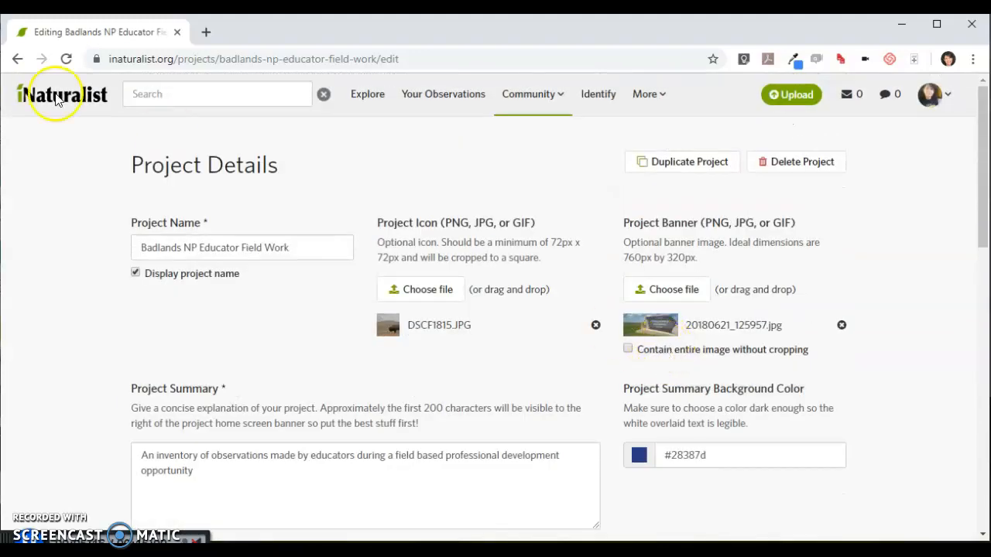
pyautogui.click(17, 59)
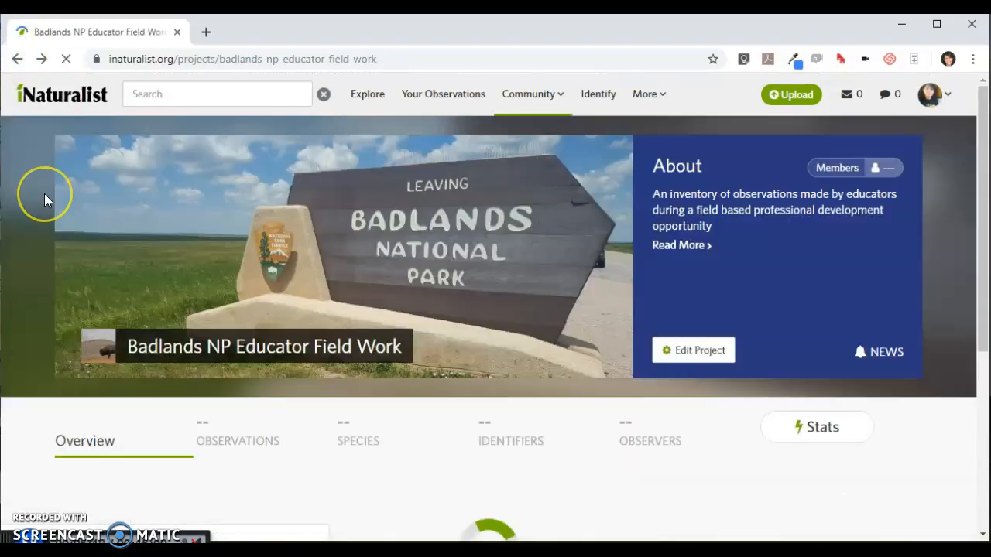
pyautogui.scroll(-3, 44, 194)
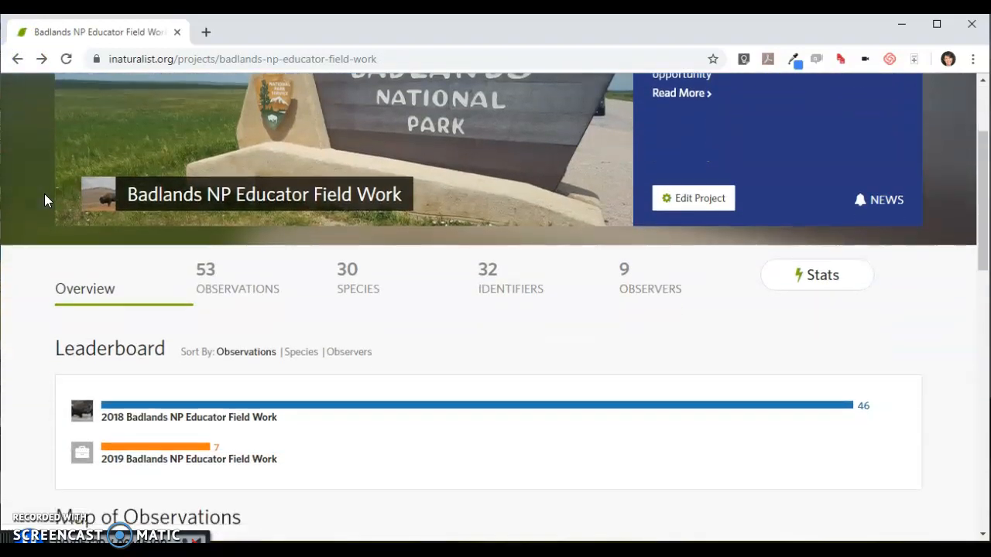
pyautogui.scroll(-1, 44, 200)
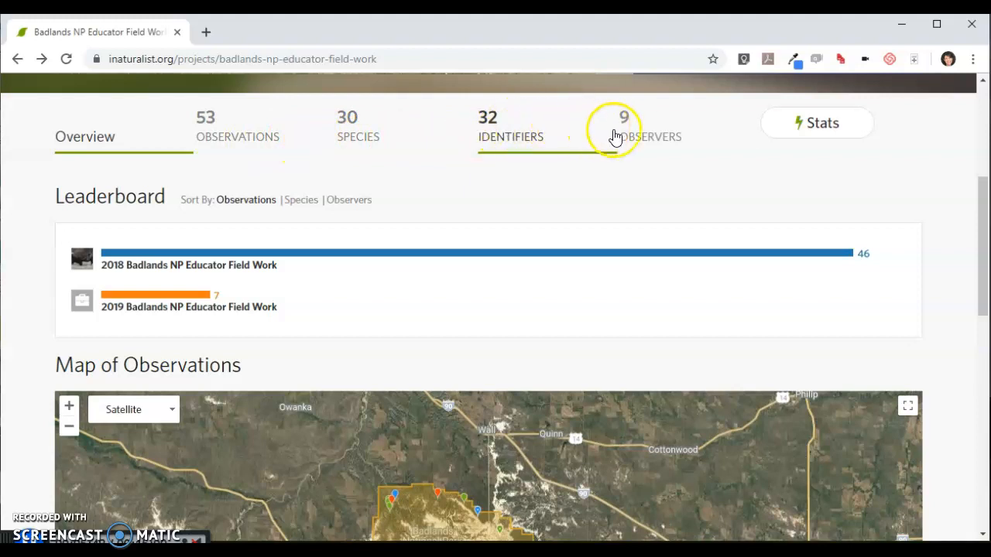
pyautogui.click(823, 126)
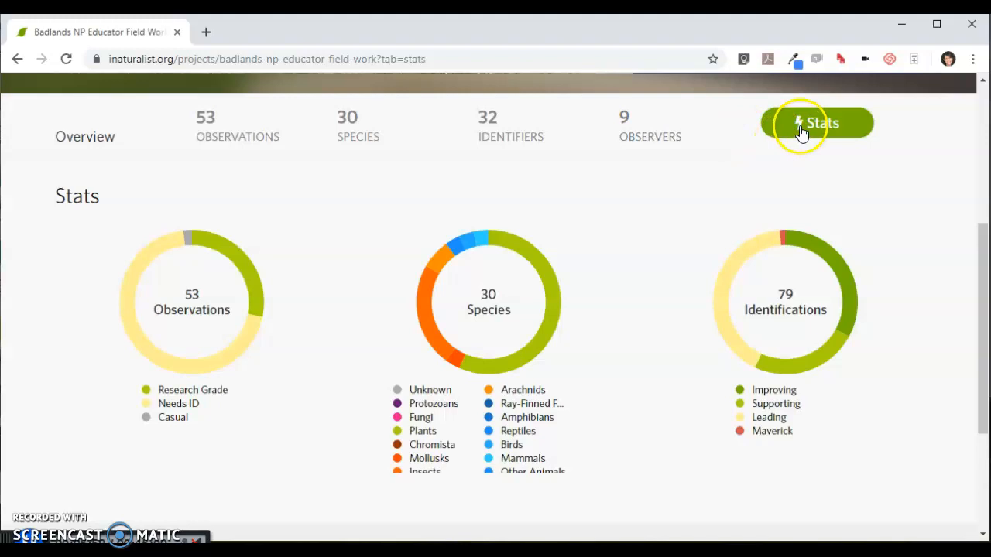
# Return to your projects list and look through the projects you administer
pyautogui.scroll(4, 803, 137)
pyautogui.click(929, 94)
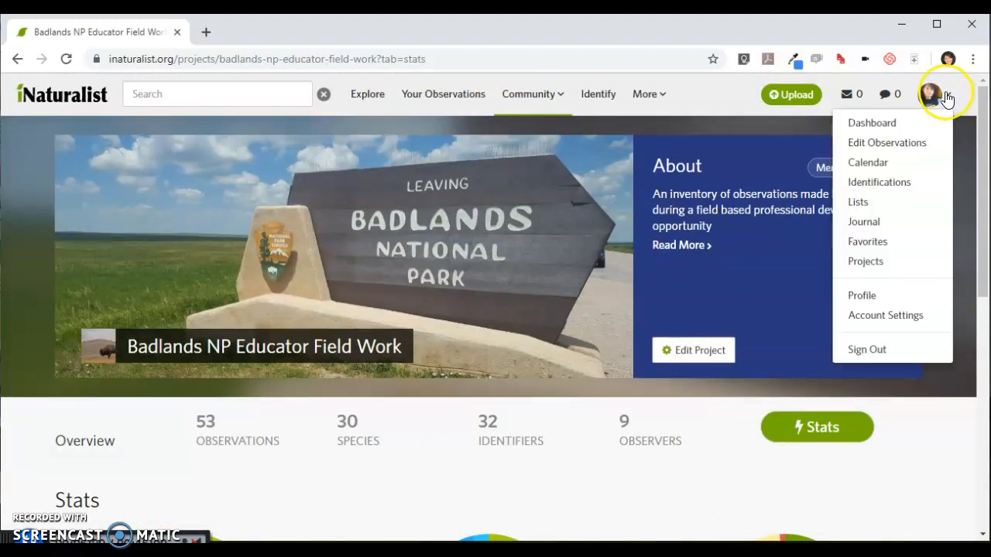
pyautogui.click(869, 263)
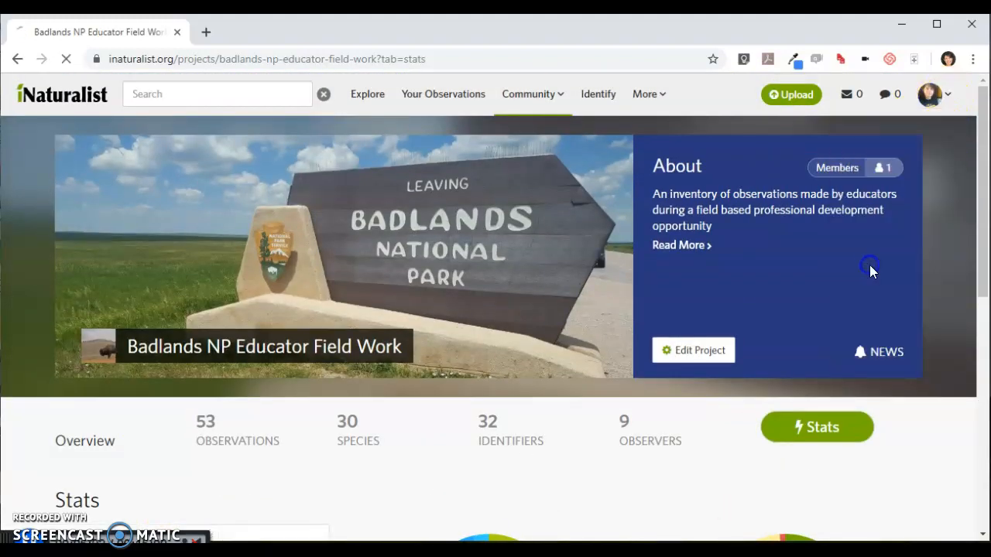
pyautogui.scroll(-2, 859, 264)
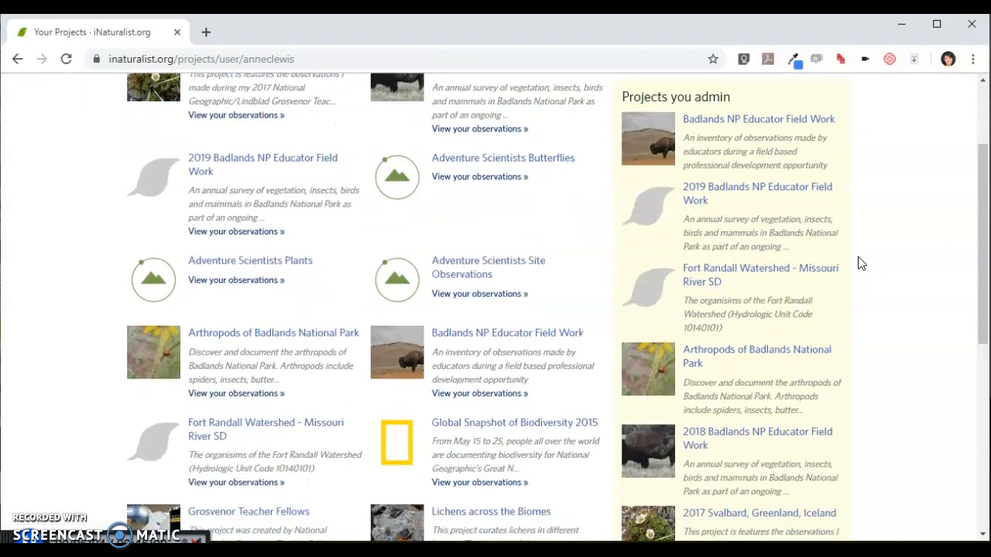
# Open the Arthropods of Badlands National Park project for editing and examine the taxa, place and date settings in its observation requirements
pyautogui.click(713, 338)
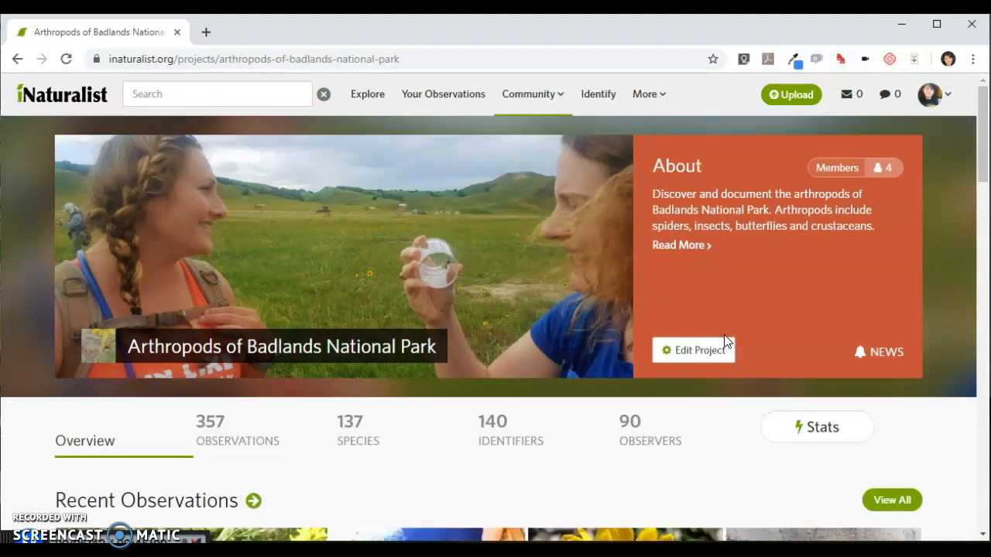
pyautogui.click(699, 345)
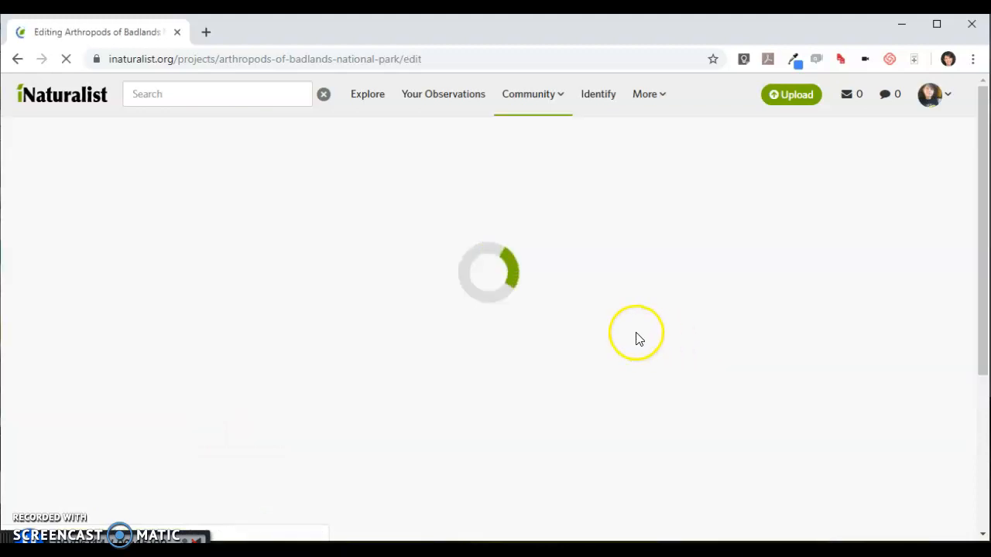
pyautogui.scroll(-3, 538, 326)
pyautogui.scroll(-5, 535, 322)
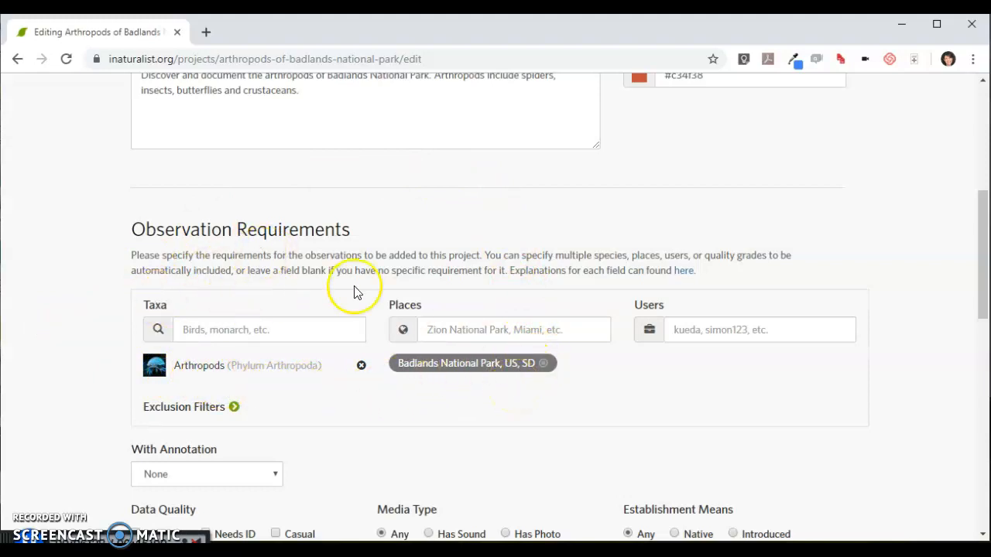
pyautogui.scroll(-3, 603, 343)
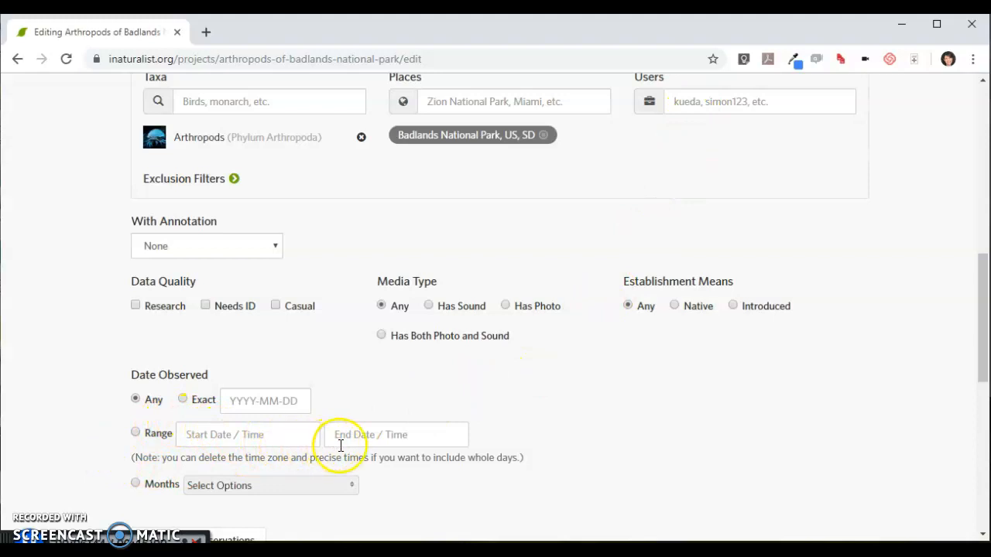
pyautogui.scroll(2, 582, 382)
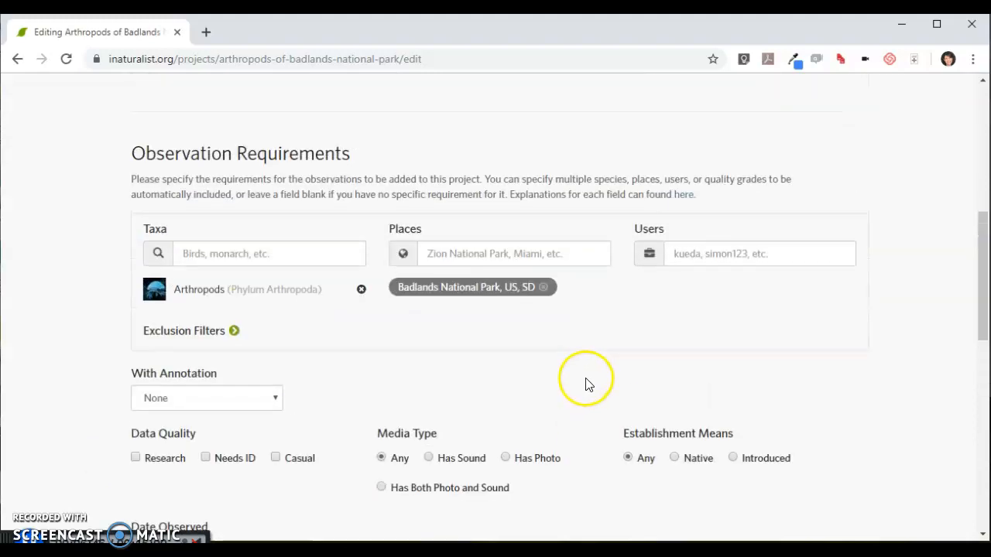
pyautogui.scroll(3, 627, 387)
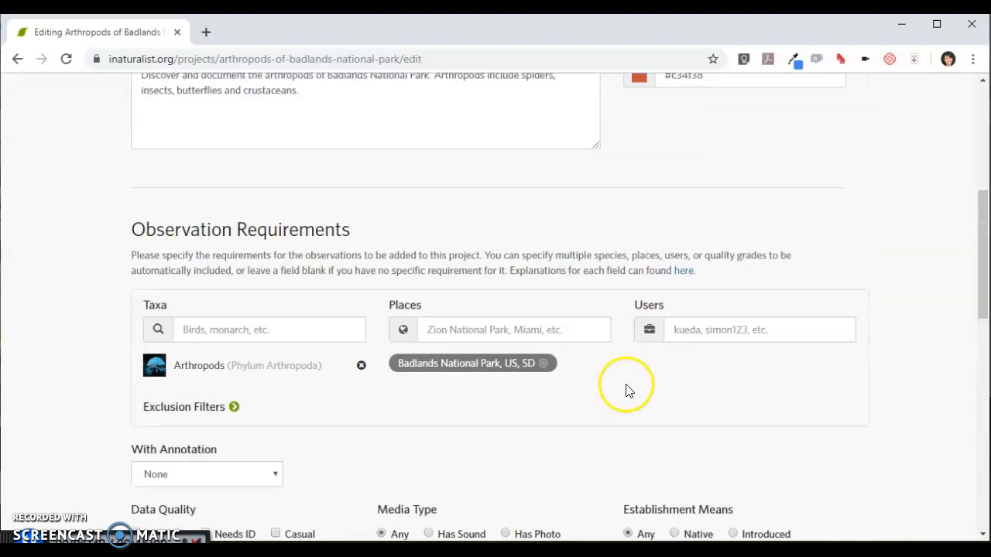
pyautogui.scroll(2, 630, 395)
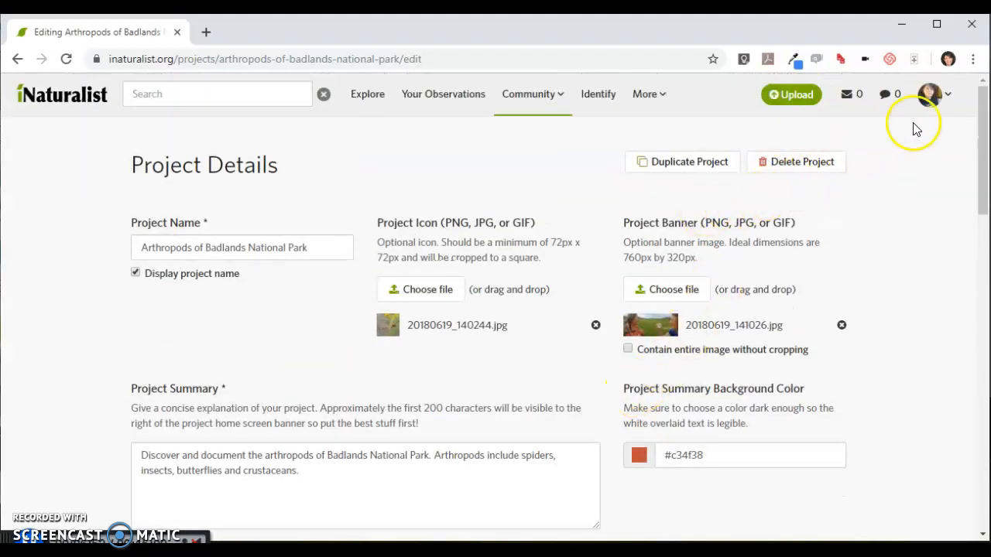
# Return to your projects list and open the 2017 Svalbard, Greenland, Iceland project from the projects you administer
pyautogui.click(948, 99)
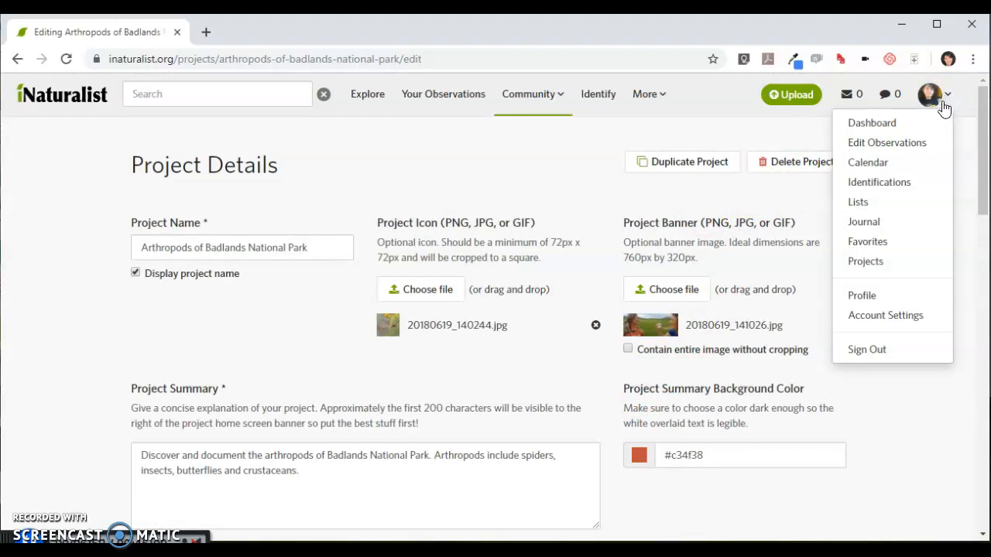
pyautogui.click(865, 262)
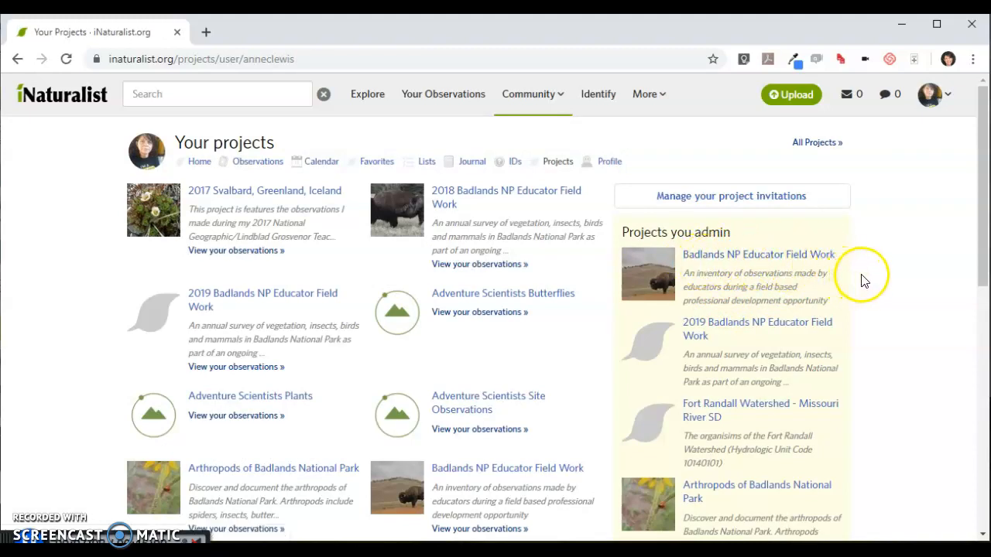
pyautogui.scroll(-1, 863, 276)
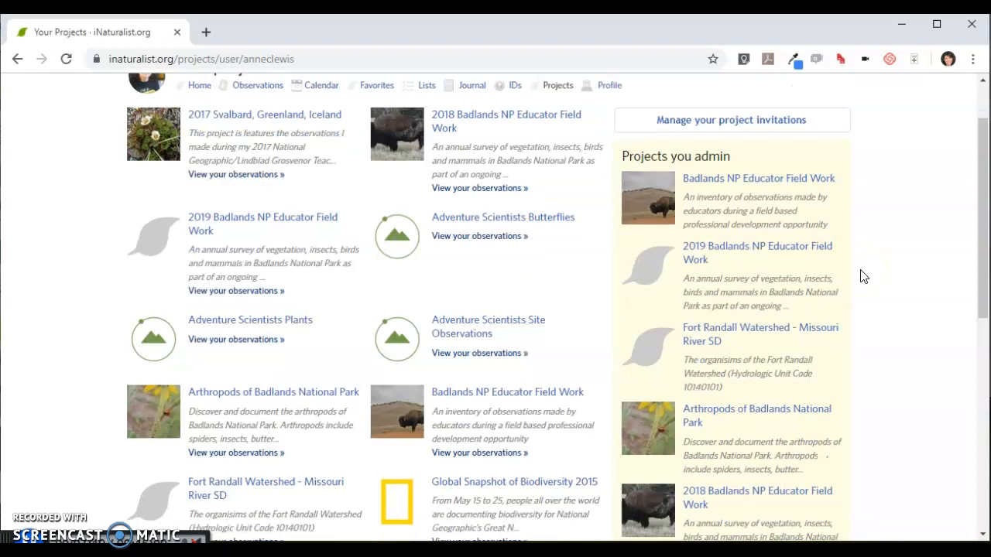
pyautogui.scroll(-1, 859, 275)
pyautogui.scroll(-3, 858, 273)
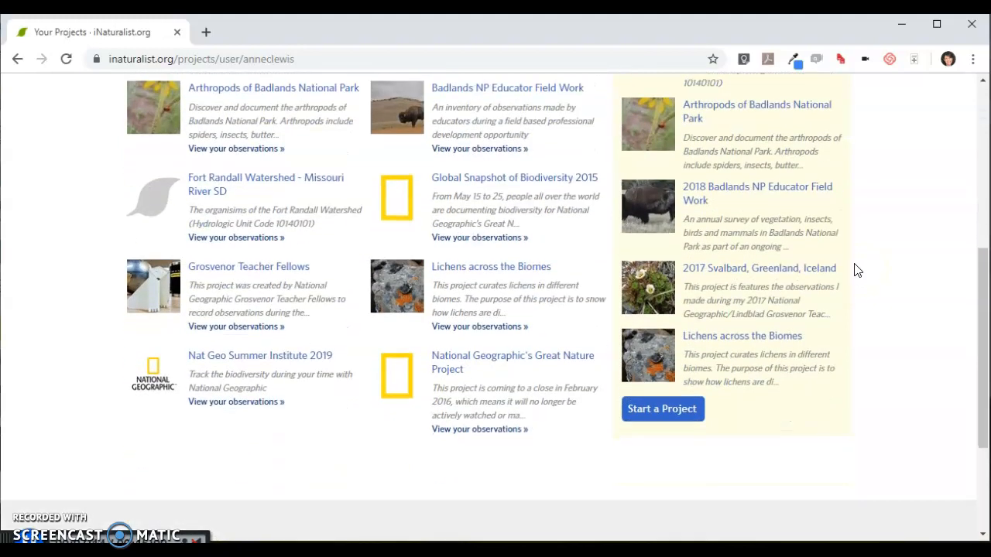
pyautogui.click(720, 272)
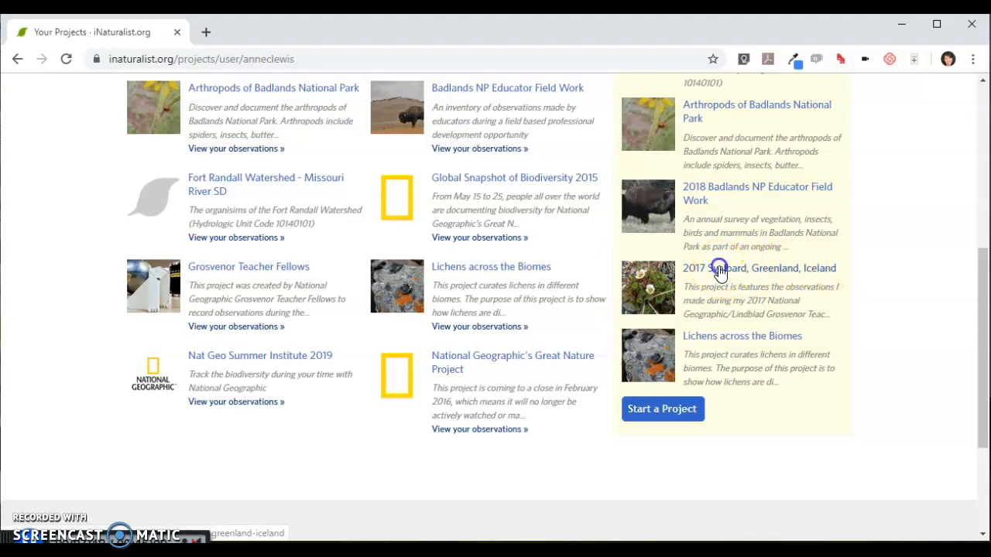
pyautogui.click(720, 271)
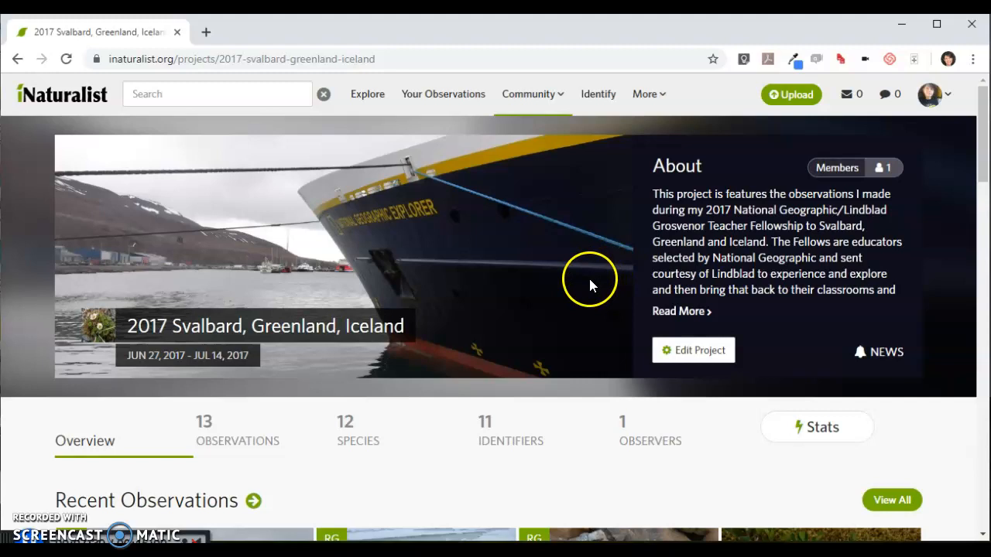
# Open the 2017 Svalbard, Greenland, Iceland project for editing and examine the user and observation date range in its requirements
pyautogui.click(687, 354)
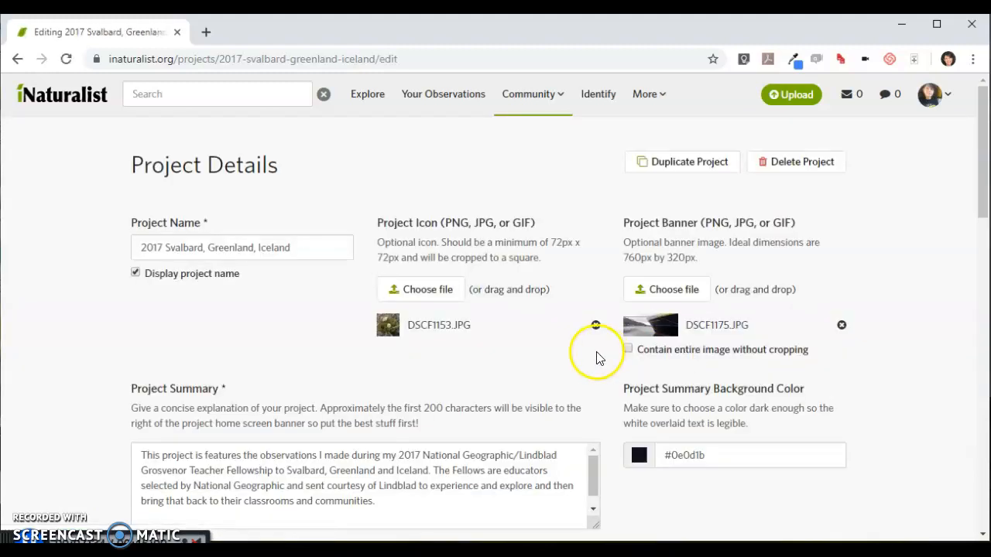
pyautogui.scroll(-2, 569, 340)
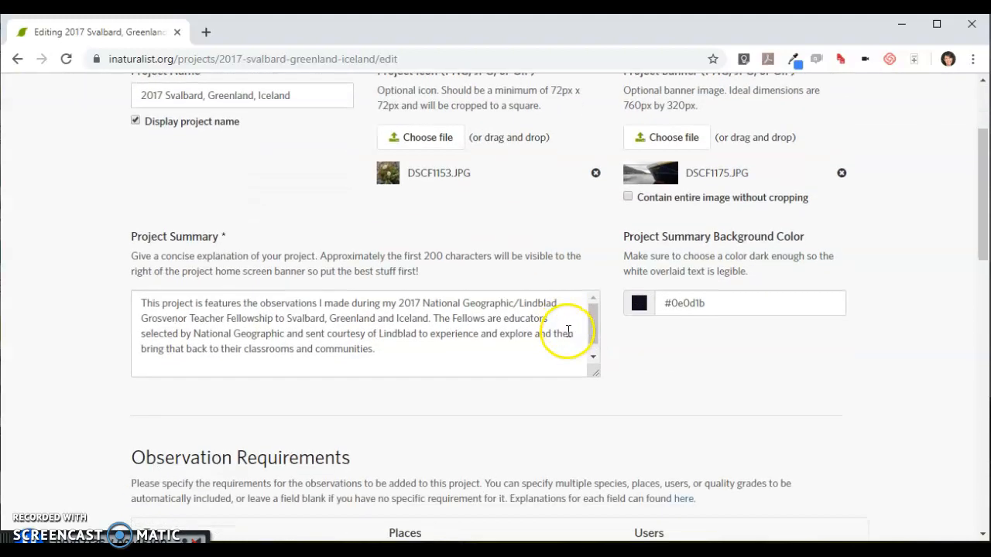
pyautogui.scroll(-3, 568, 331)
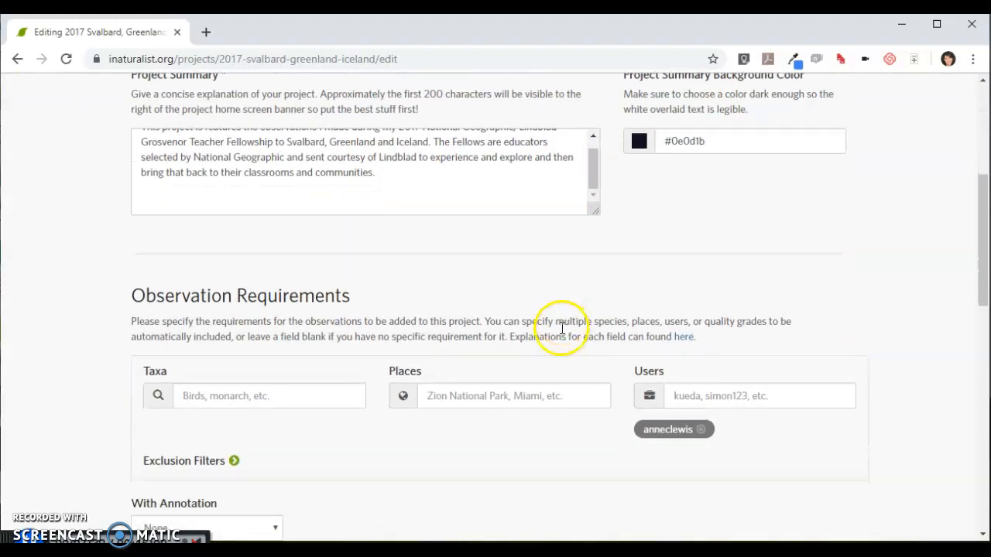
pyautogui.scroll(-1, 562, 329)
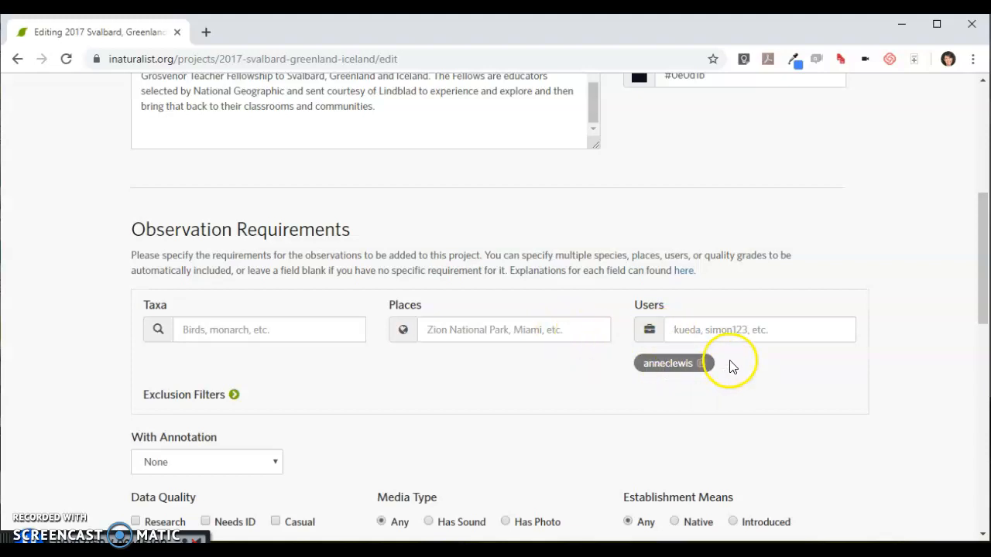
pyautogui.scroll(-3, 728, 368)
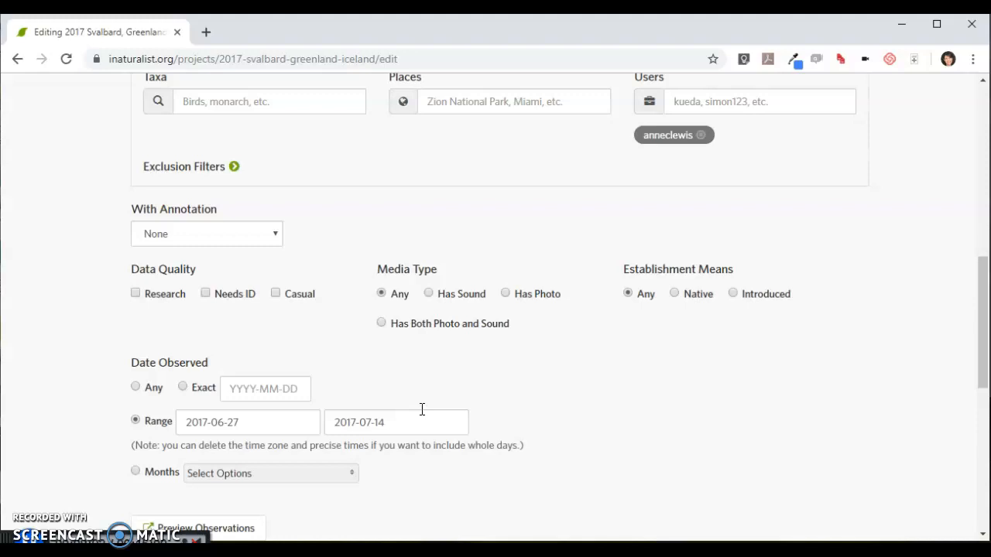
pyautogui.scroll(5, 593, 452)
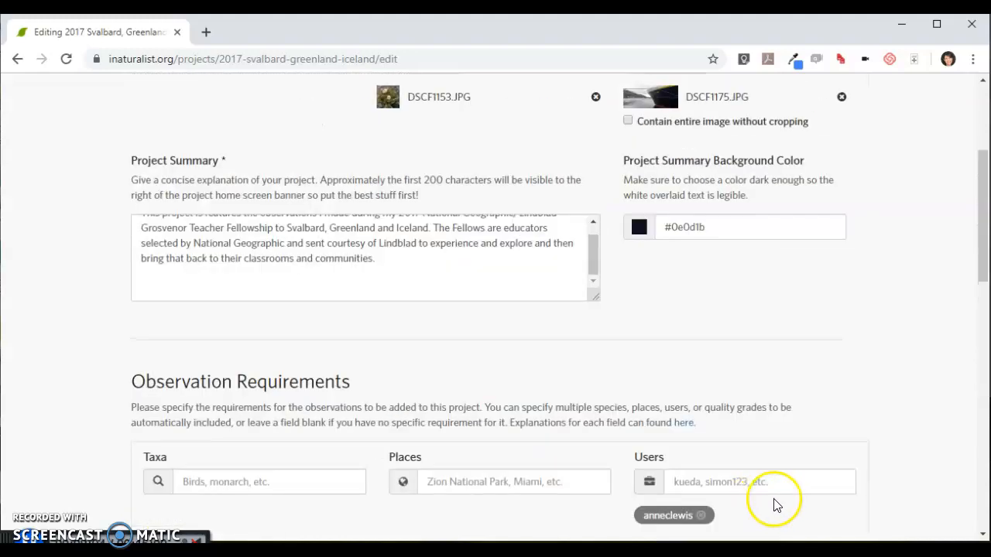
pyautogui.scroll(3, 776, 505)
# Return to your projects list and open the Grosvenor Teacher Fellows project
pyautogui.click(926, 99)
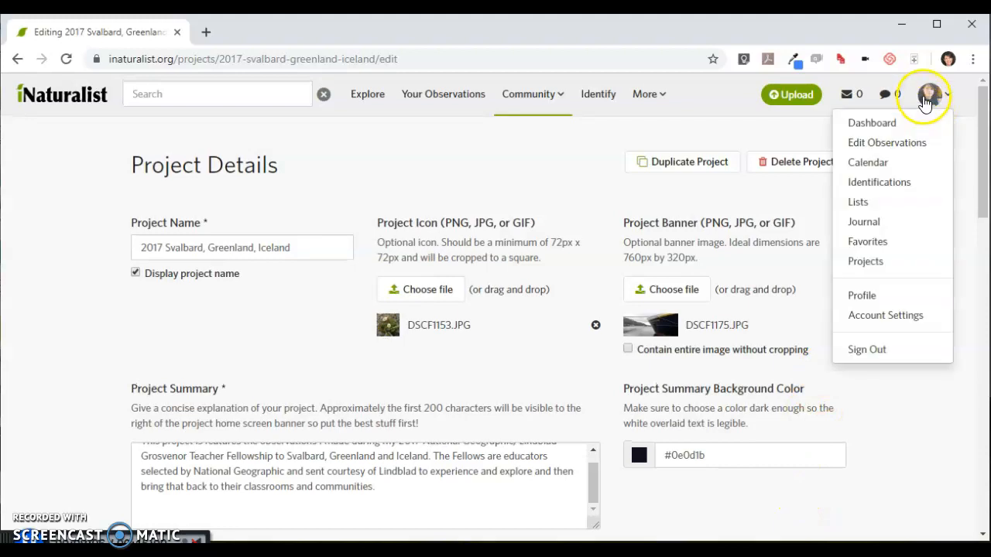
pyautogui.click(866, 262)
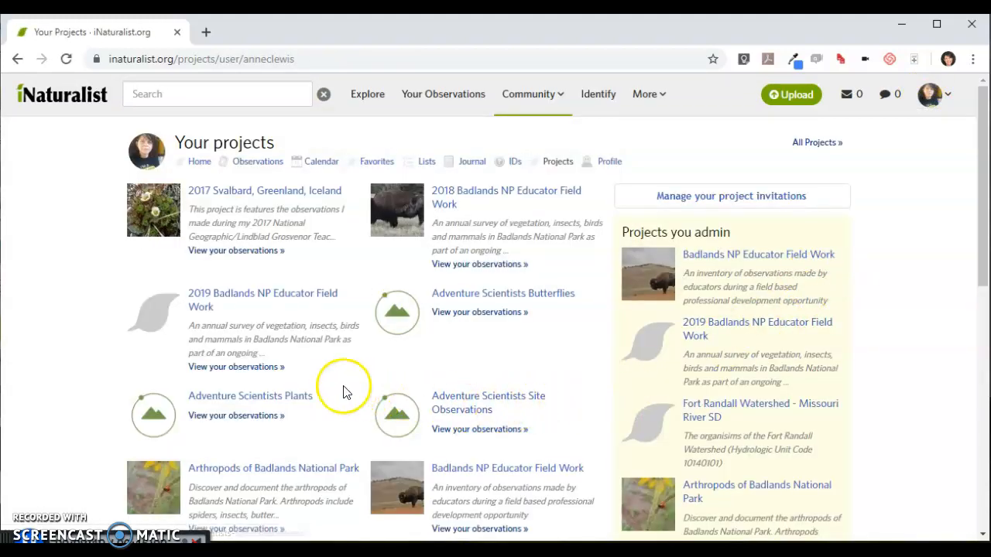
pyautogui.scroll(-3, 345, 393)
pyautogui.click(270, 422)
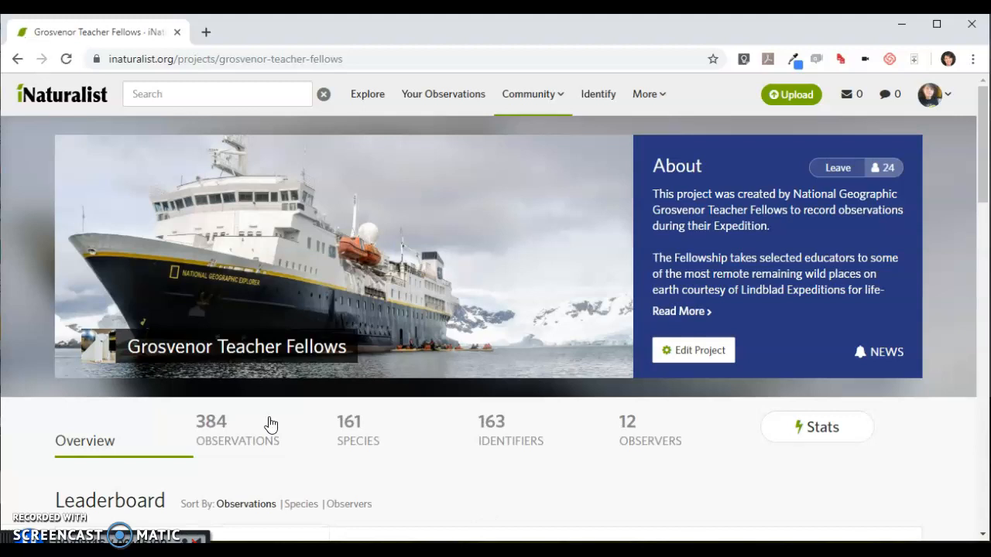
# Examine which expedition projects appear on the leaderboard of the Grosvenor Teacher Fellows project
pyautogui.scroll(-1, 277, 420)
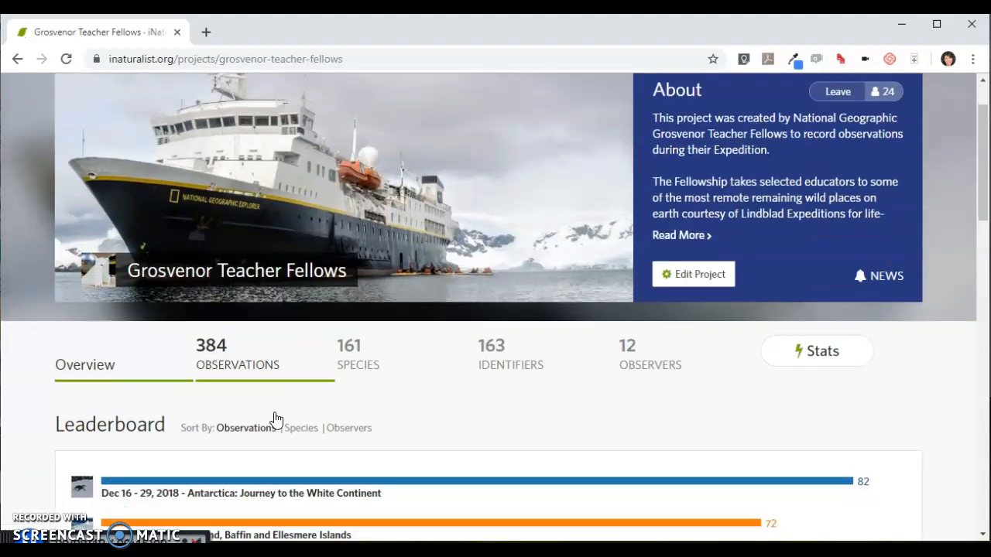
pyautogui.scroll(-2, 276, 420)
pyautogui.scroll(-1, 277, 420)
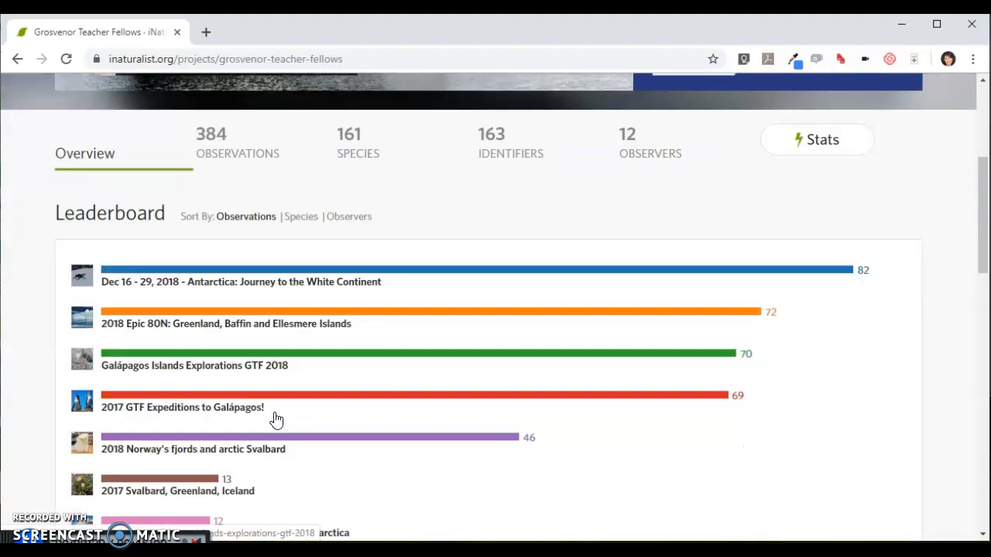
pyautogui.scroll(-1, 276, 420)
pyautogui.scroll(-1, 276, 420)
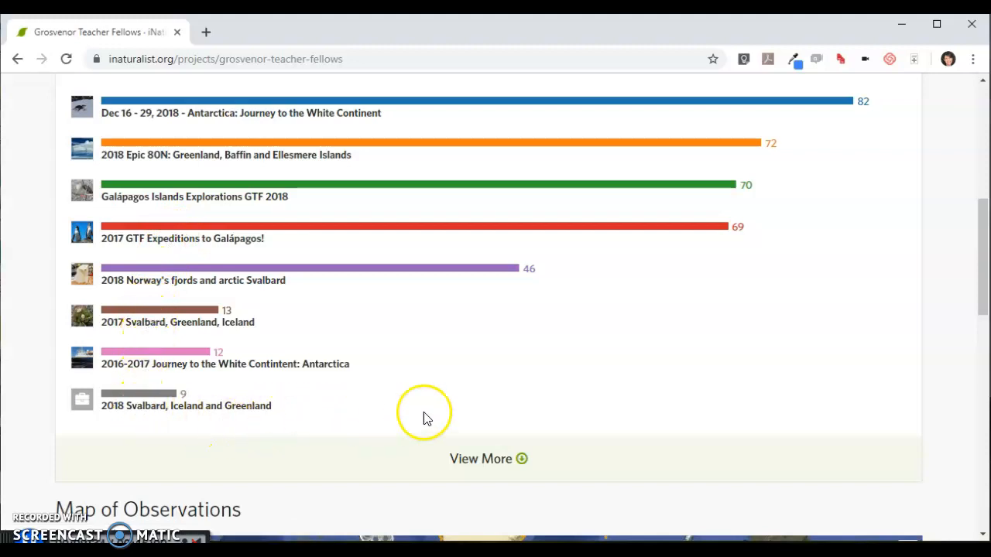
pyautogui.scroll(6, 697, 391)
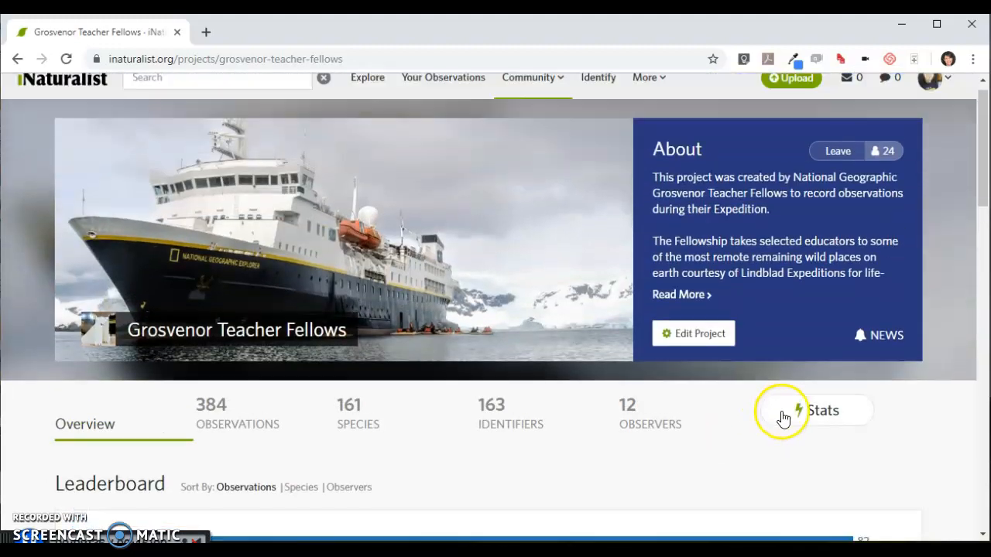
pyautogui.scroll(1, 784, 418)
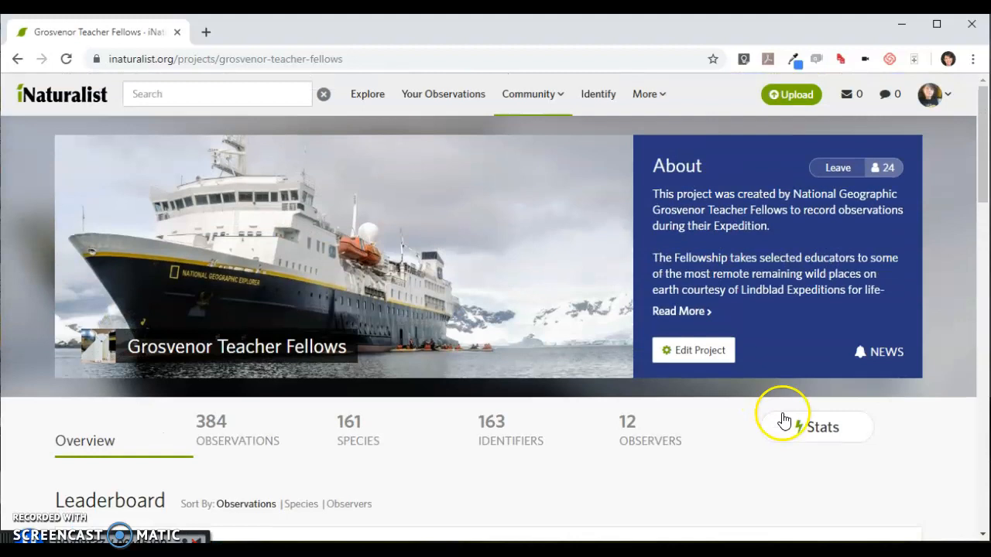
# Leave the Grosvenor Teacher Fellows project and go back to your projects list
pyautogui.click(944, 99)
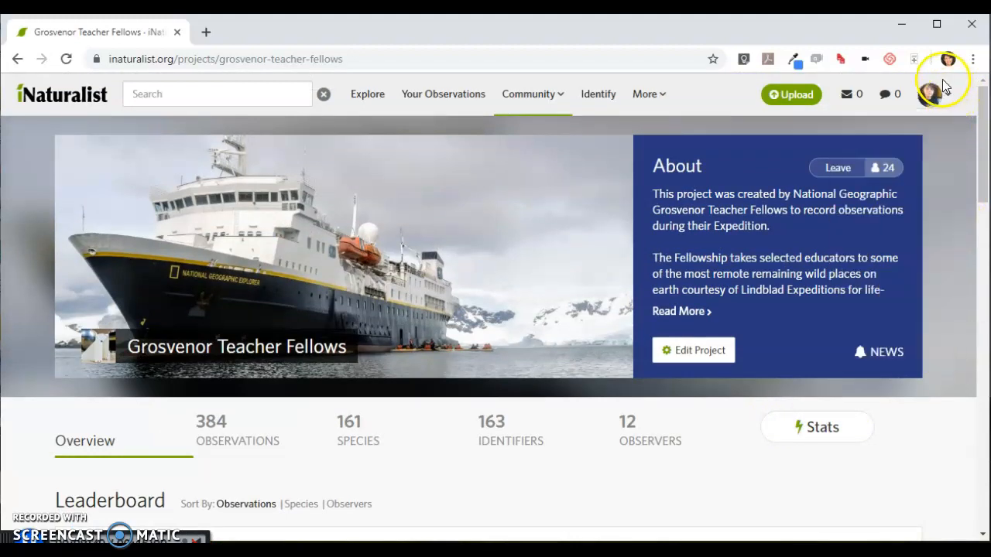
pyautogui.click(942, 81)
pyautogui.click(867, 263)
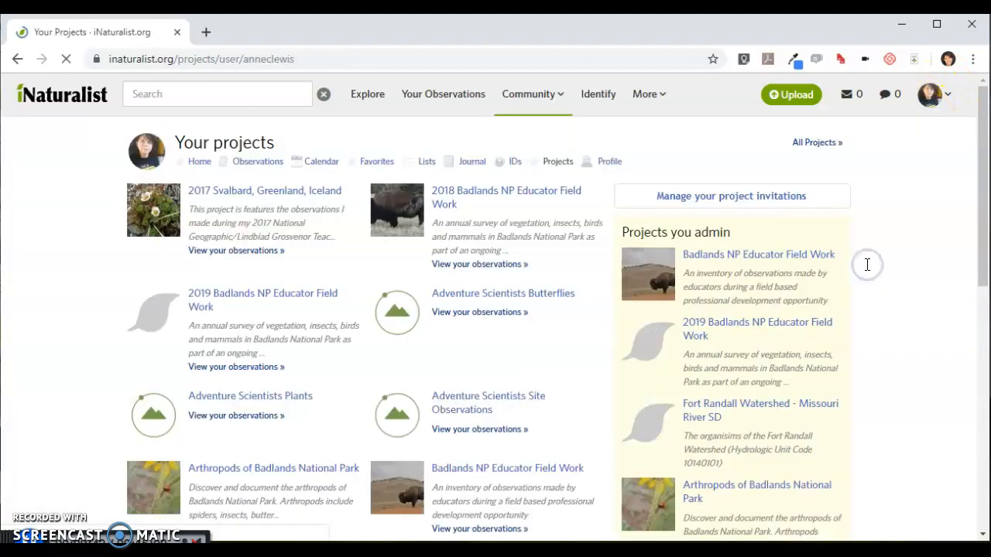